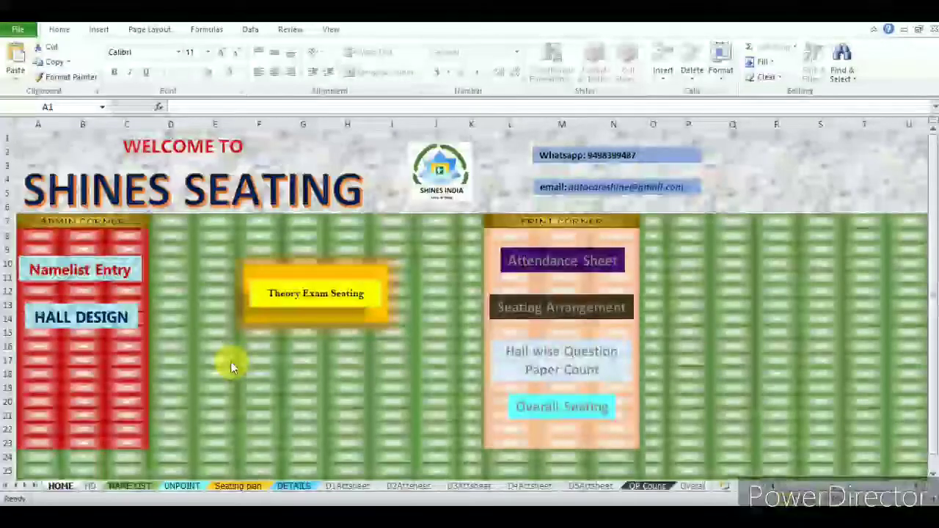
Step: List halls H.No1–H.No10 in Hall Design, giving each 5 rows and 8 columns
left_click(92, 324)
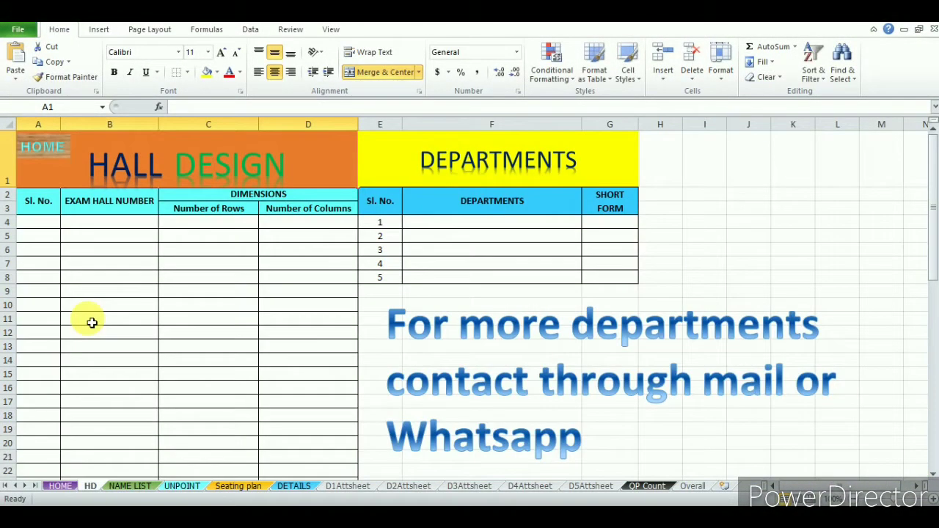
left_click(93, 227)
type("H.No1")
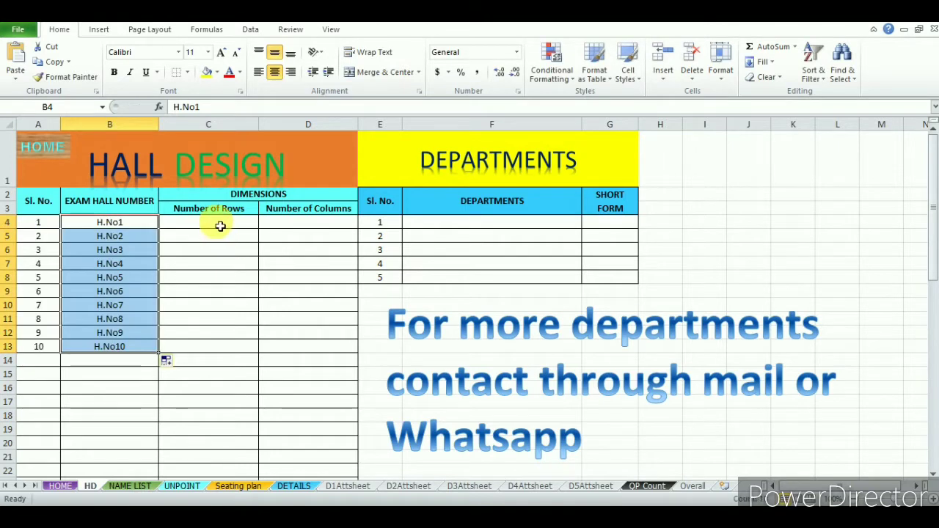
left_click(220, 226)
left_click(264, 222)
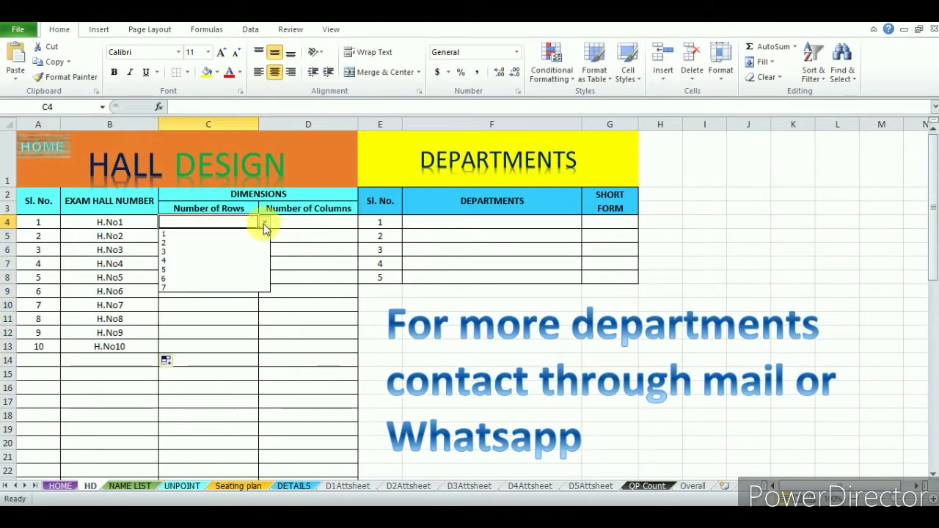
left_click(226, 271)
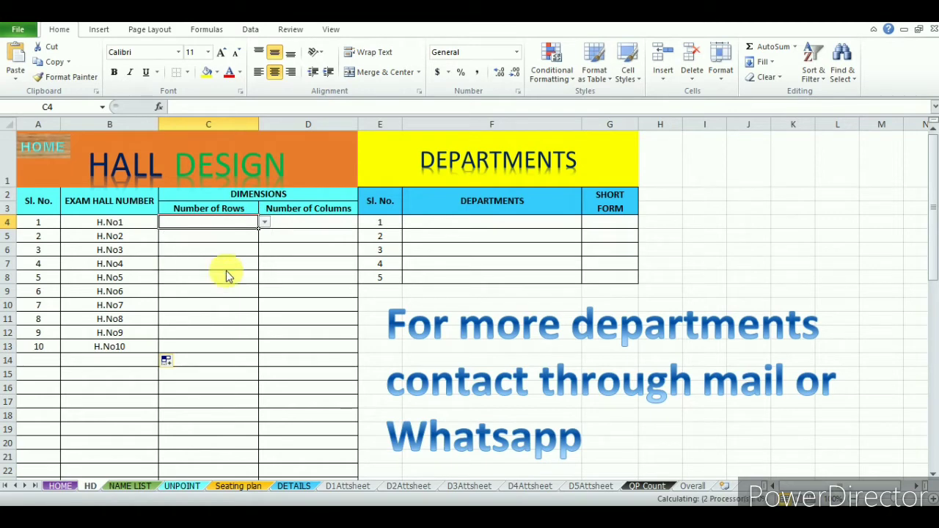
left_click(312, 227)
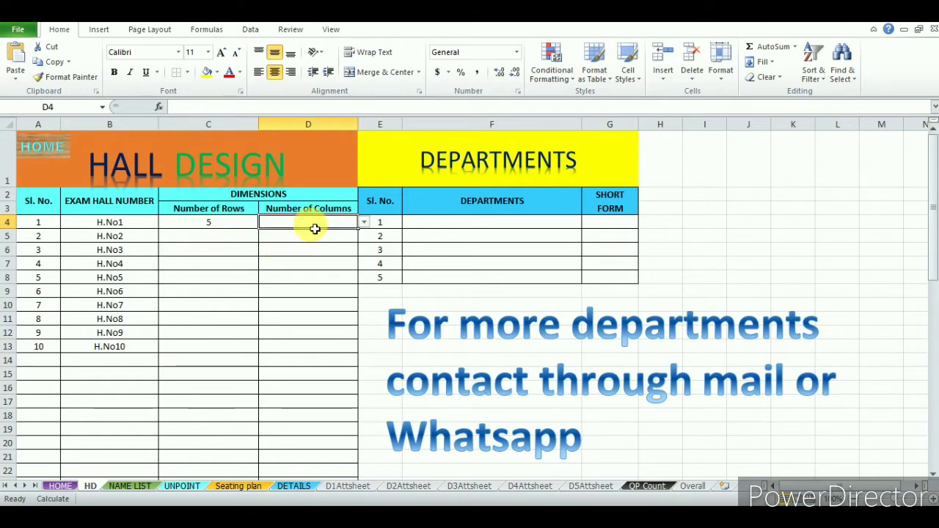
left_click(363, 222)
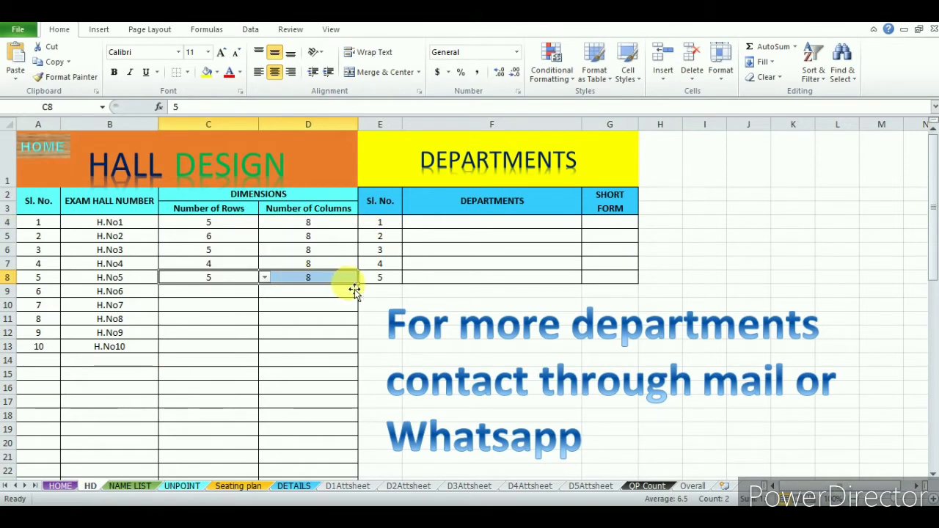
mouse_move(359, 285)
left_mouse_down()
mouse_move(346, 383)
mouse_move(345, 356)
left_mouse_up()
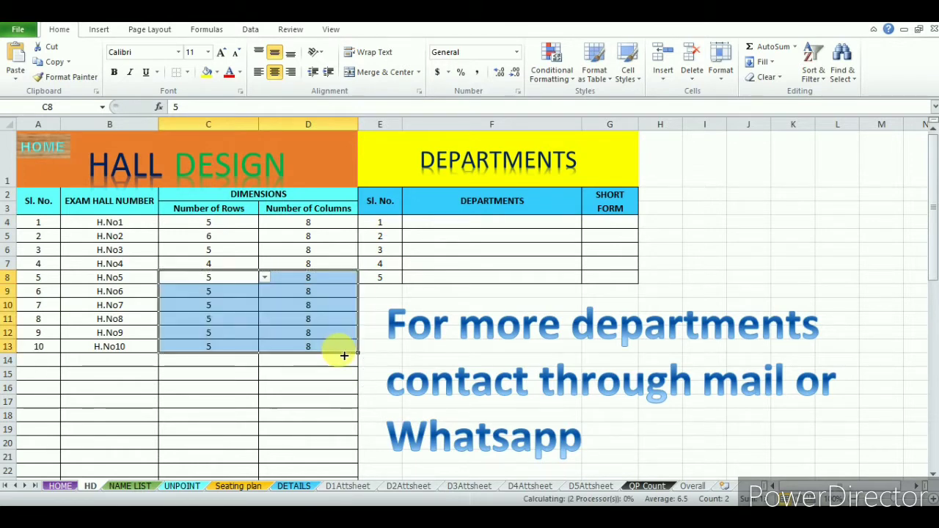
Step: Enter departments Mechanical, Civil, Electronics & Communication, Electrical & Electronics and Biomedical in F4:F8
left_click(484, 228)
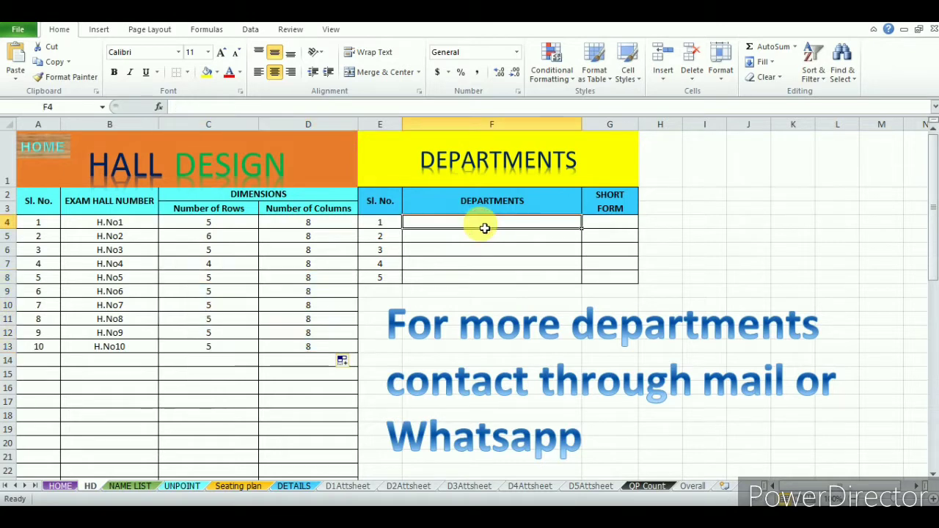
type("Mechanical")
key("Return")
type("Civil")
key("Return")
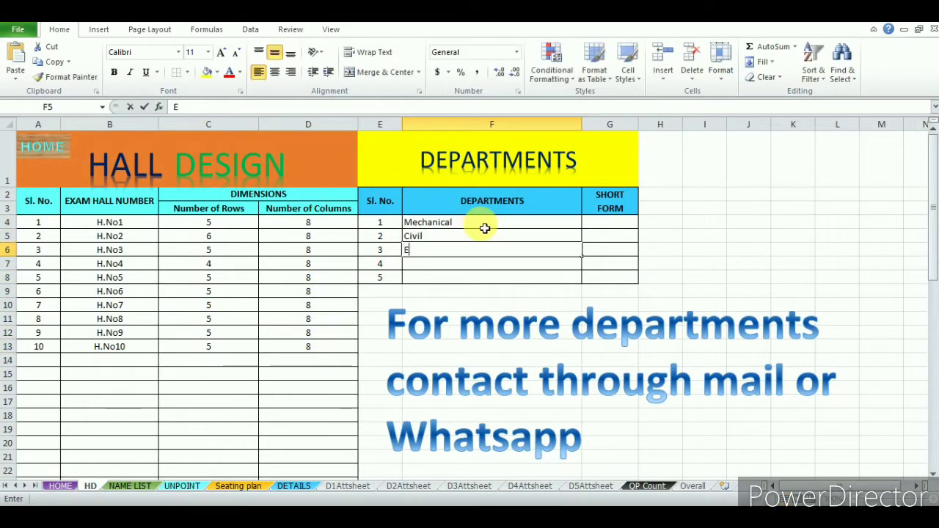
type("Electronics & Communication")
key("Return")
type("Electrical &")
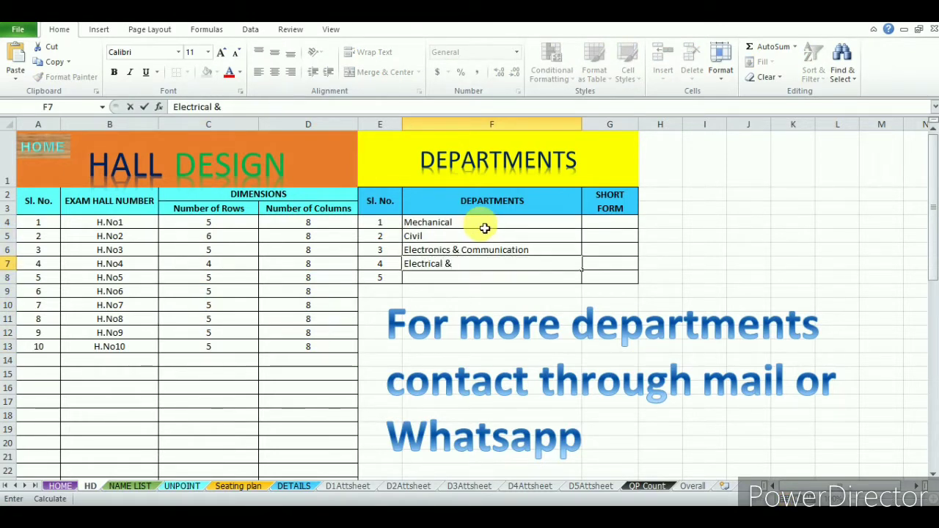
key("Return")
type("Biomedical")
Step: Add short forms ME, CVL, ECE, EEE and BME in G4:G8, then return to HOME
left_click(609, 224)
type("ME CVL")
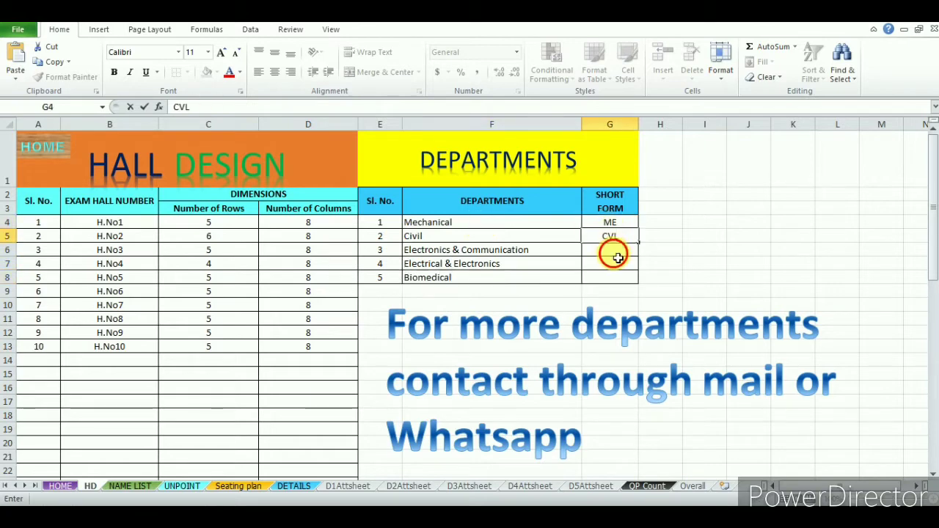
type(" ECE EEE")
key("Return")
type("BME")
key("Return")
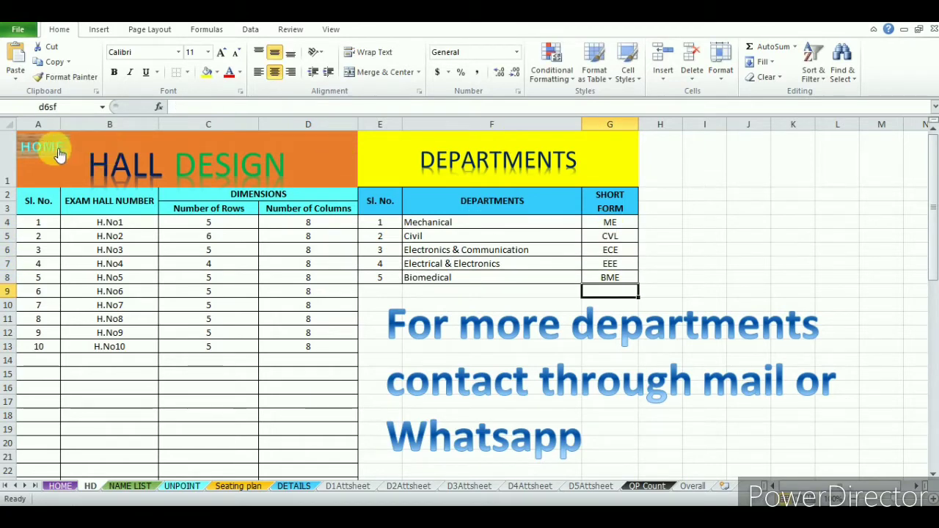
left_click(44, 147)
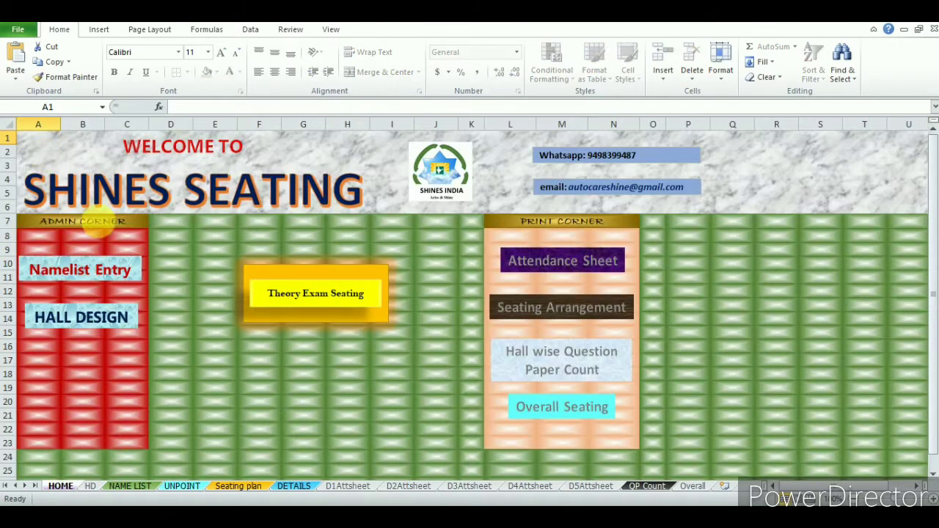
Step: Fill the Name List with 20 hall tickets and names per department, then go to DETAILS
left_click(92, 271)
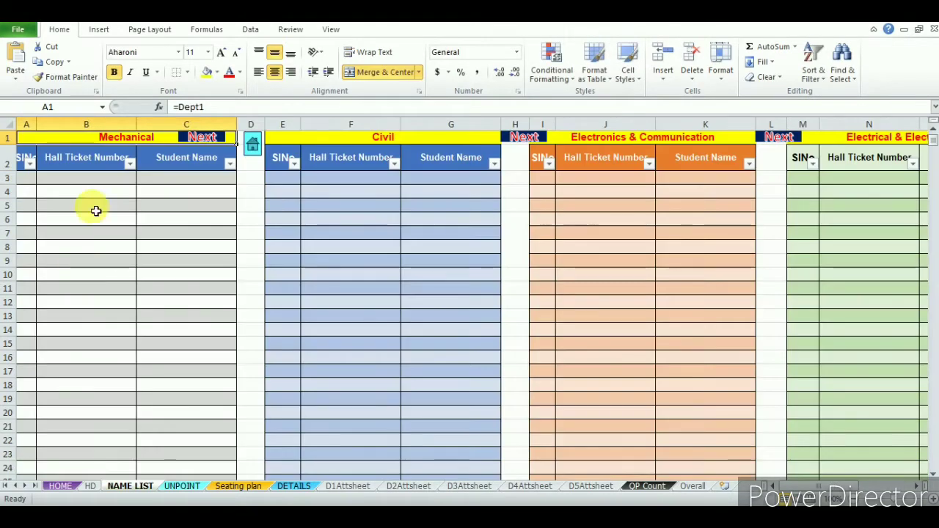
left_click(88, 184)
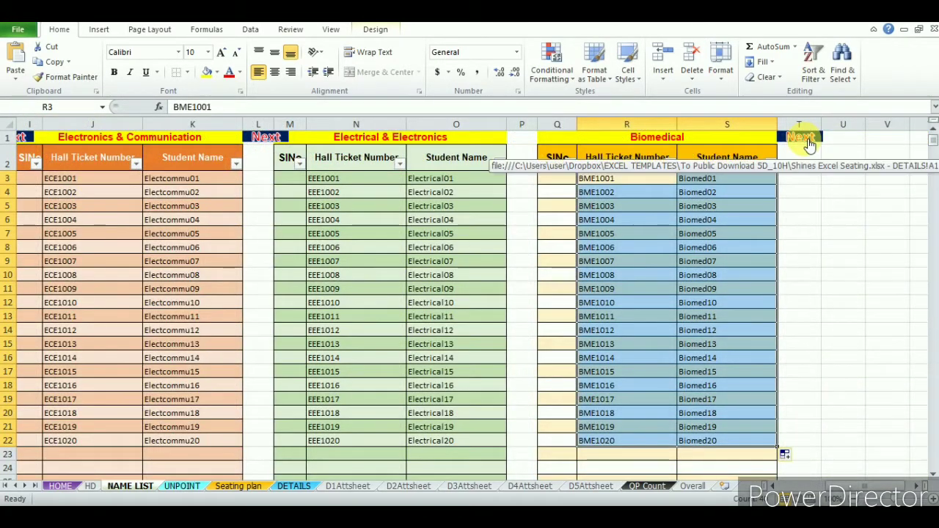
left_click(805, 140)
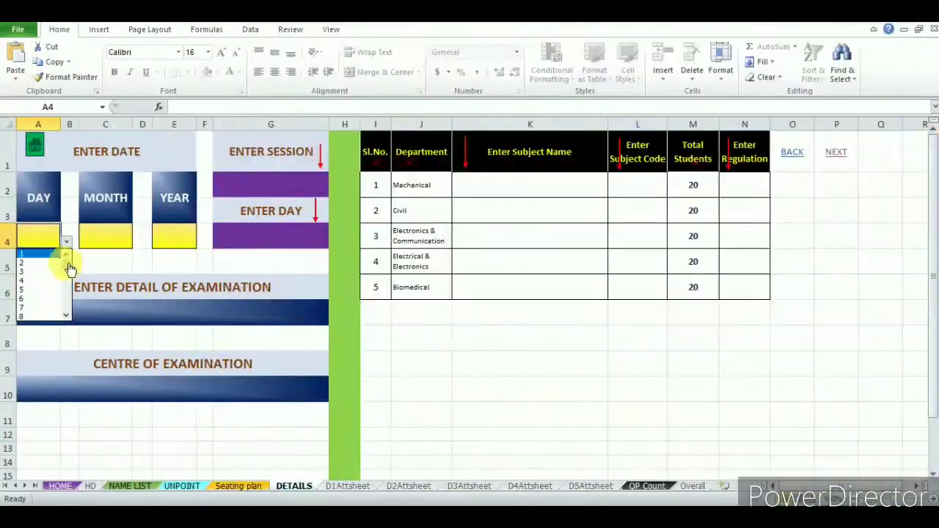
Step: Set the exam date to 18/5/2020 and the session to FN
left_click_drag(72, 269, 76, 285)
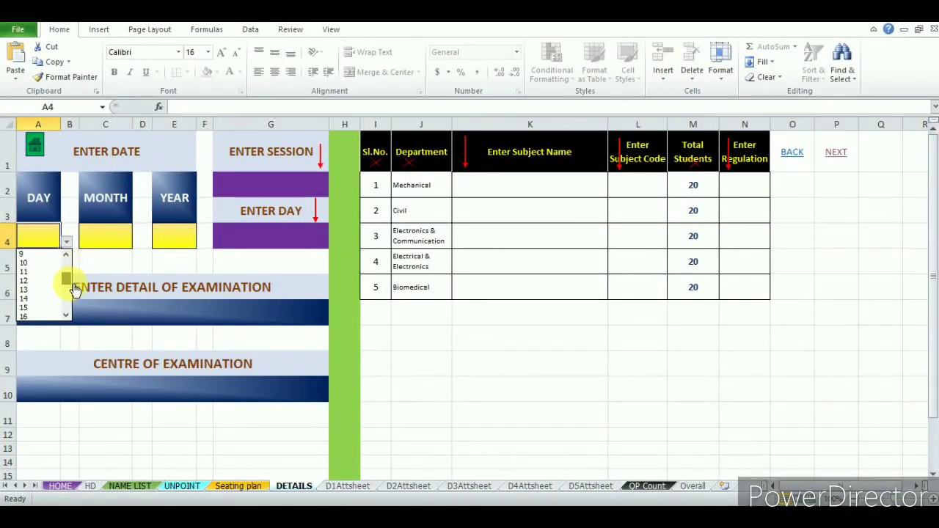
left_click(41, 289)
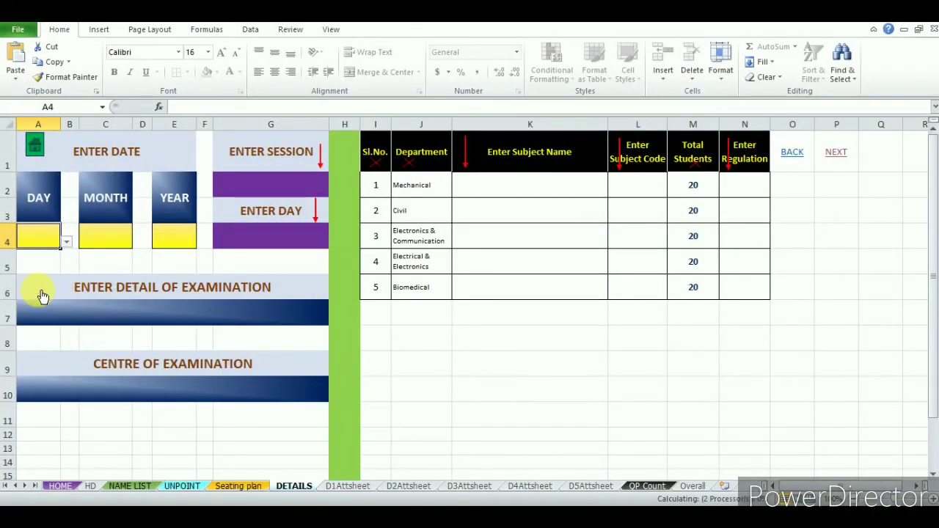
left_click(114, 246)
left_click(137, 243)
left_click(95, 294)
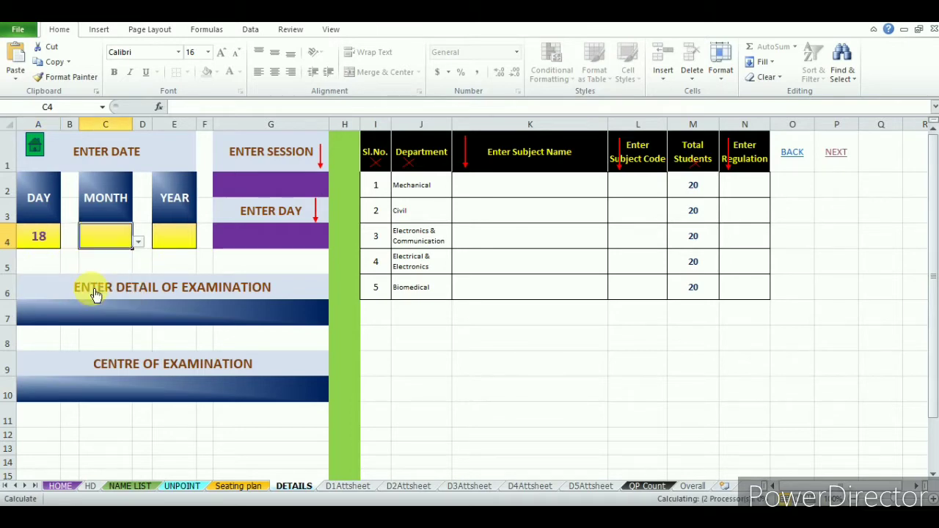
left_click(188, 248)
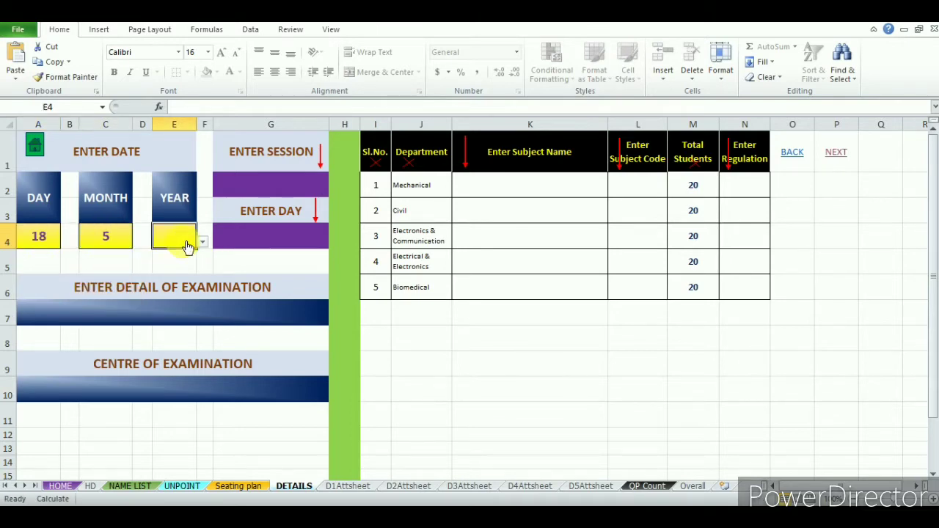
left_click(203, 243)
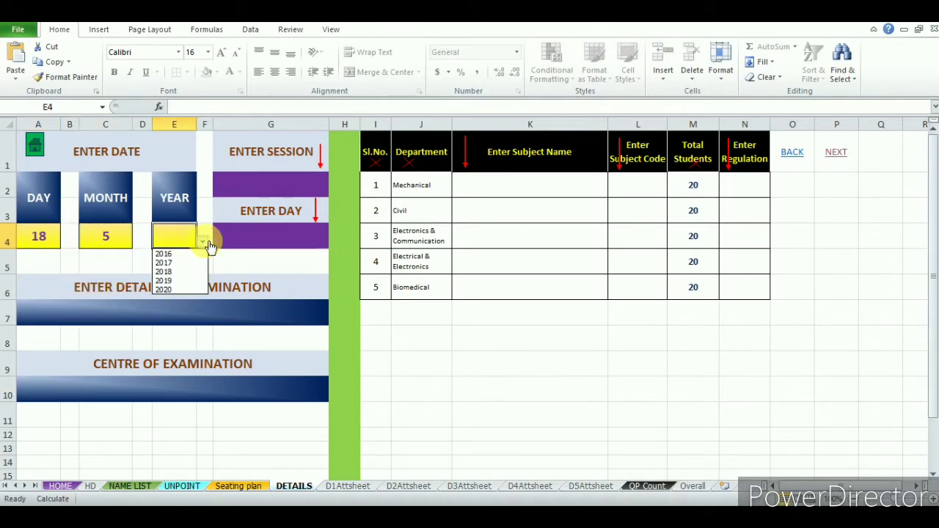
left_click(192, 291)
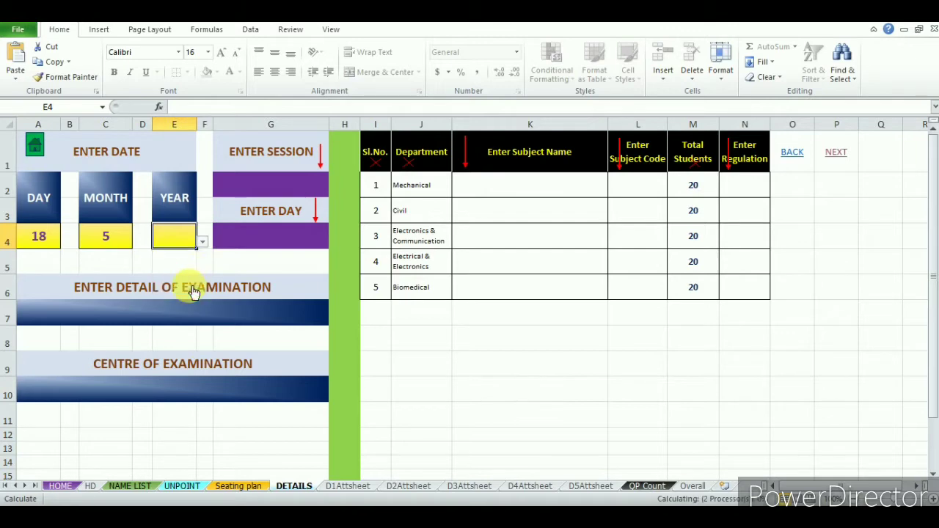
left_click(290, 191)
left_click(336, 192)
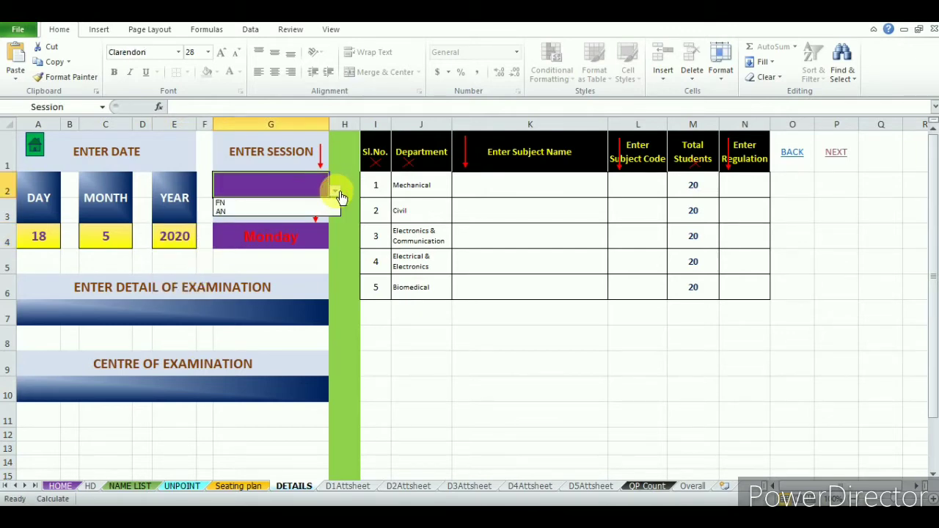
left_click(330, 211)
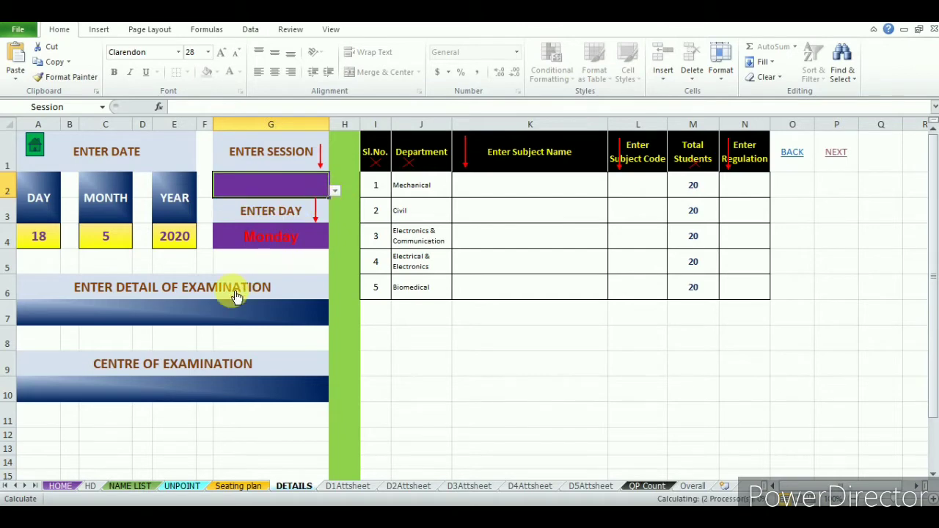
type("FN")
Step: Enter 'Apr/May Semester Exam 2020' as the exam name and 'Shines School for Excel' as centre
left_click(210, 317)
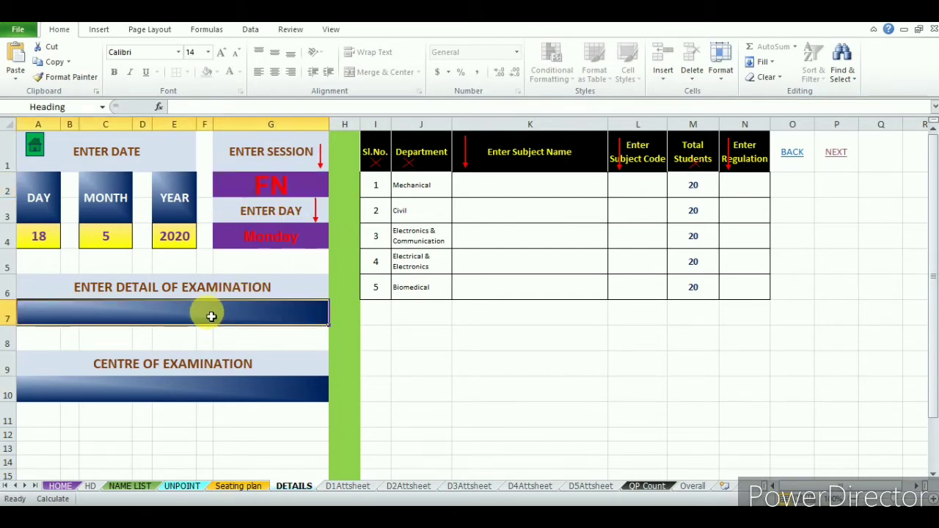
type("Apr/May Semester")
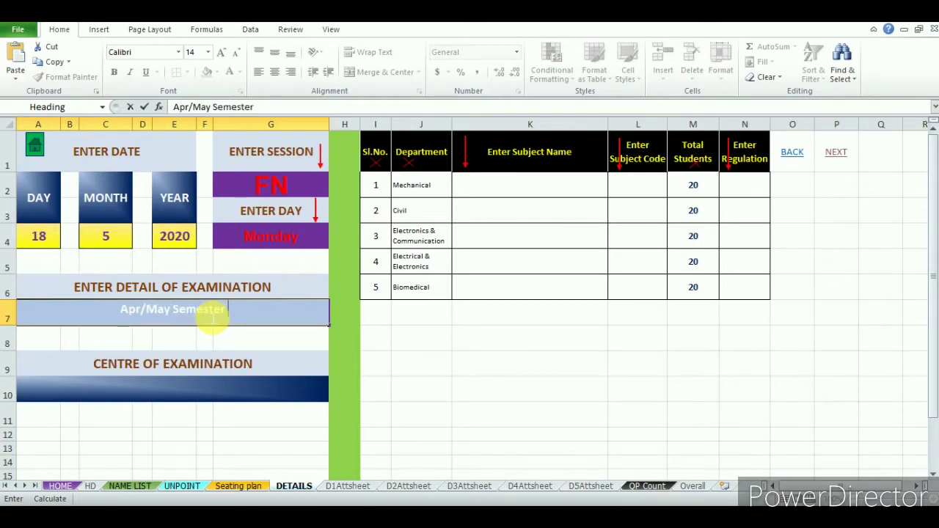
type(" Exam 2020")
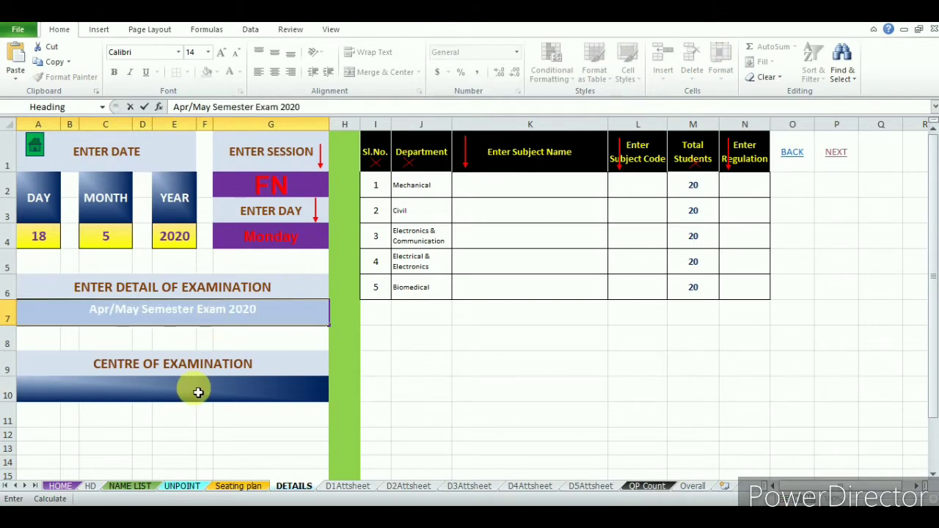
left_click(197, 395)
type("Shines School for Excel")
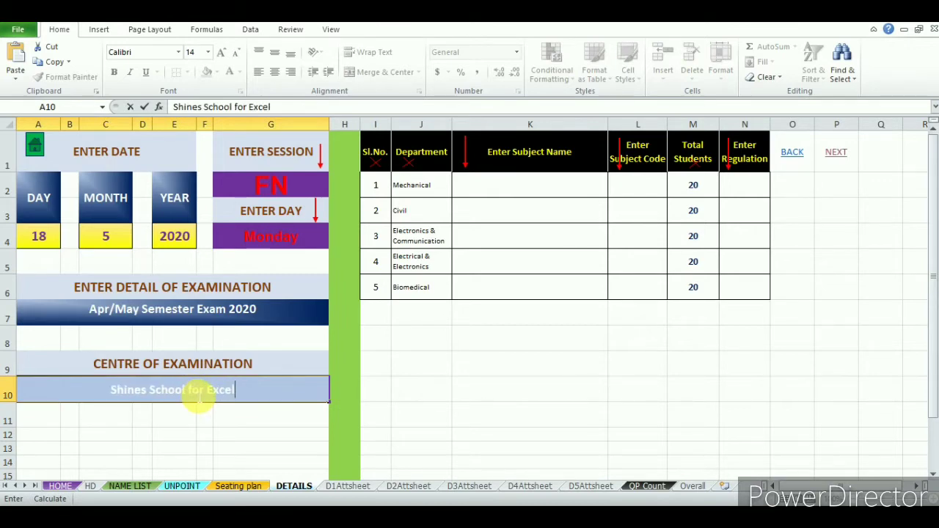
Step: Enter Mechatronics (ME6712) and Construction Materials (CE1001) as the Mechanical and Civil subjects
left_click(536, 180)
type("Mechatronics")
left_click(638, 185)
type("ME6712")
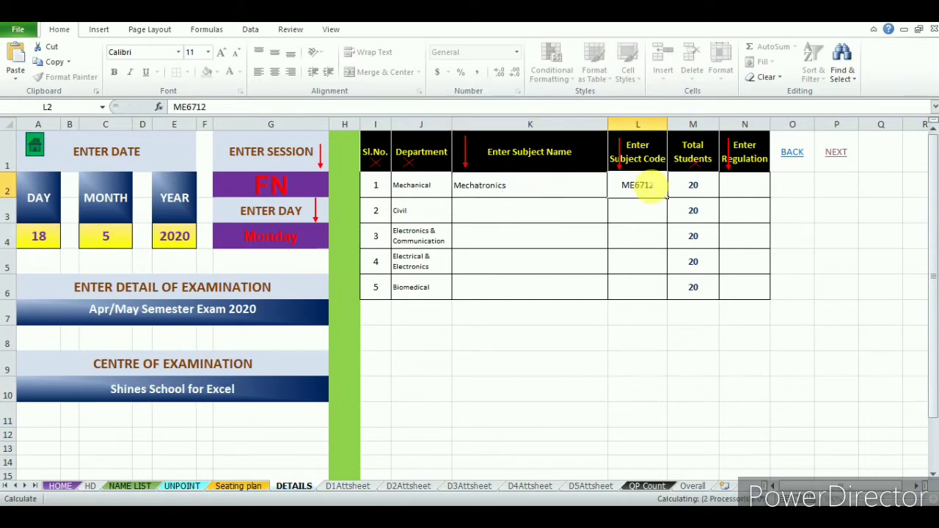
left_click(536, 218)
type("Construction Materials")
key("Tab")
type("CE")
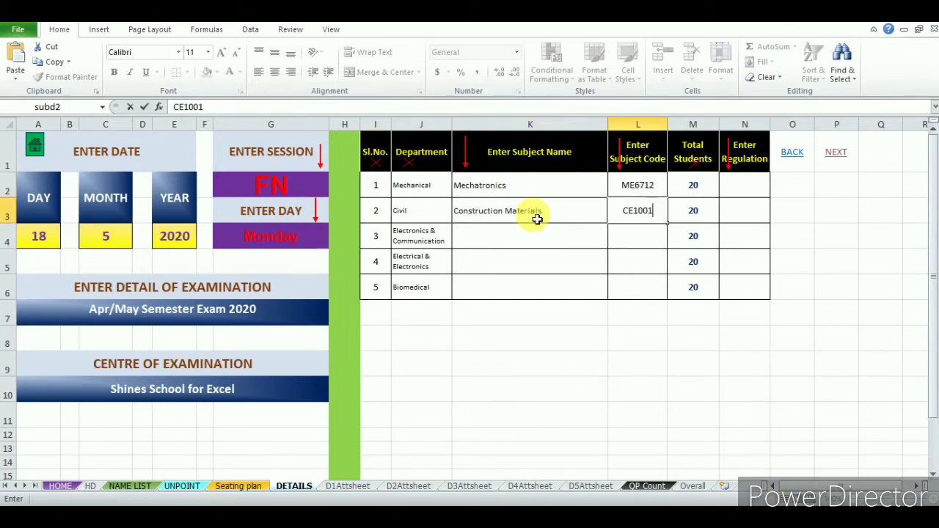
key("Return")
Step: Add Digital Signal Processing (ECE2003), Circuit Theory (EEE1005) and Medical Electronics (BME1002)
type("Digital Signal Processing")
key("Tab")
type("ECE")
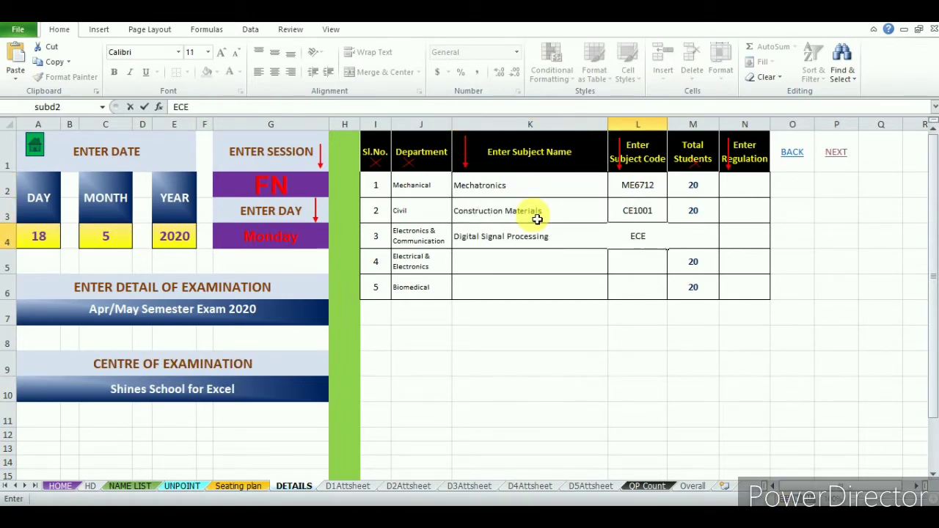
type("2003")
key("Return")
type("Circuit T")
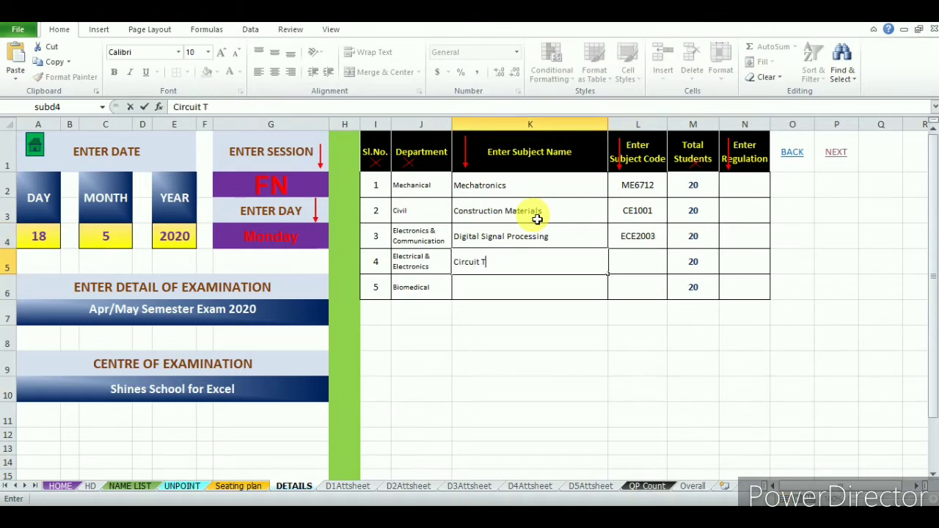
type("heory")
key("Tab")
type("EEE1005")
key("Return")
type("Medical Electronics")
key("Tab")
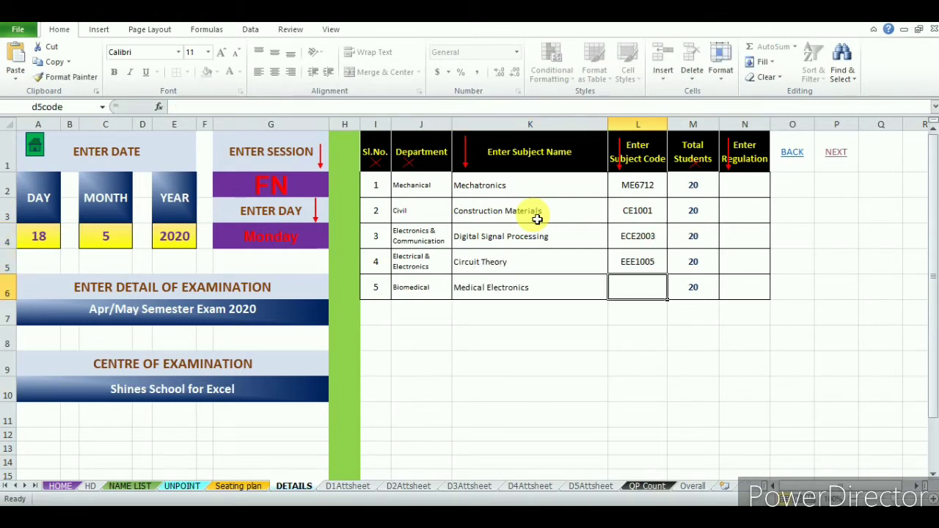
type("BME1002")
key("Return")
Step: Set regulation 2017 in N2:N6 for all five subjects, then go to the Seating plan
left_click(742, 196)
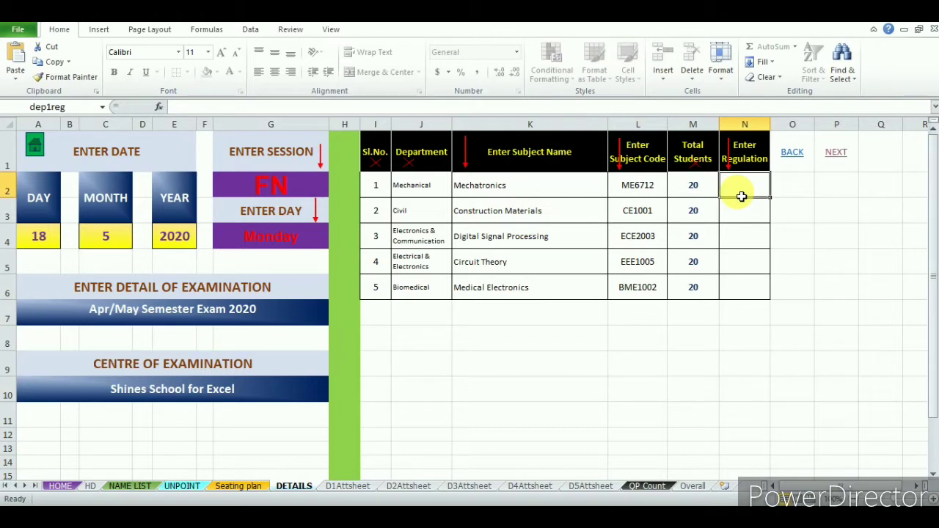
type("2017")
key("Return")
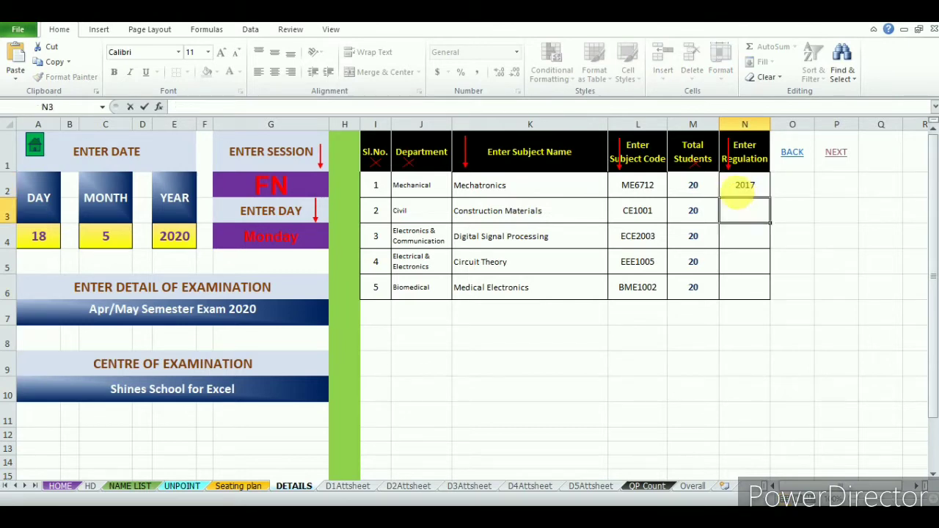
key("Return")
type("20")
type("201")
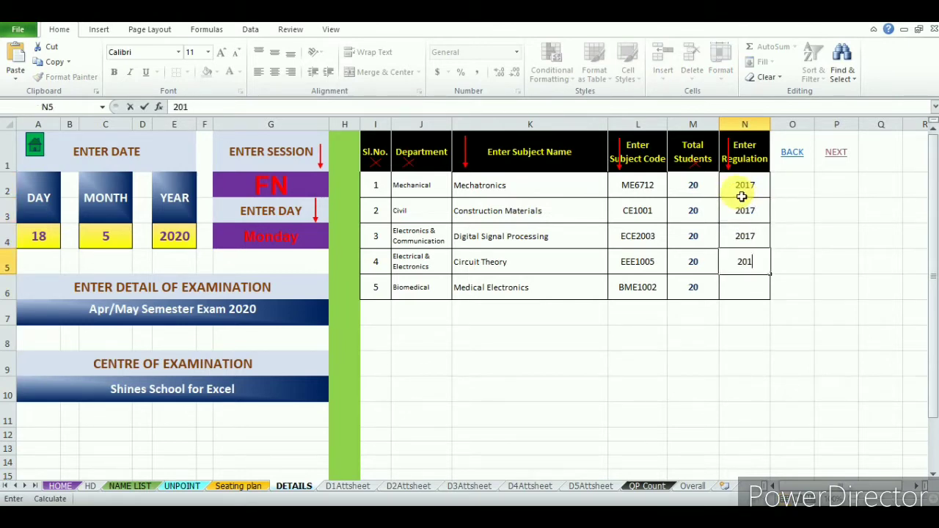
key("ctrl+d")
key("ctrl+Home")
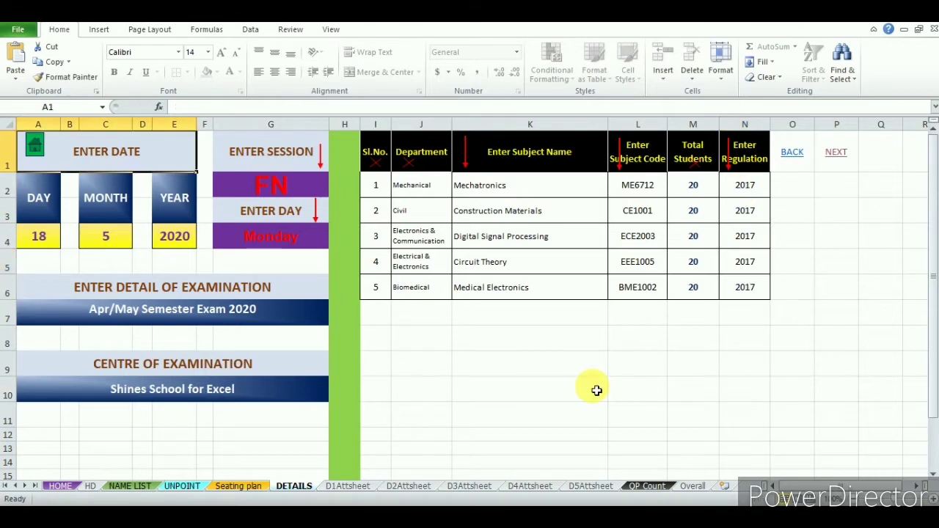
left_click(837, 153)
Step: Choose room H.No1 and seat 6 ME students in the first department row
left_click(780, 143)
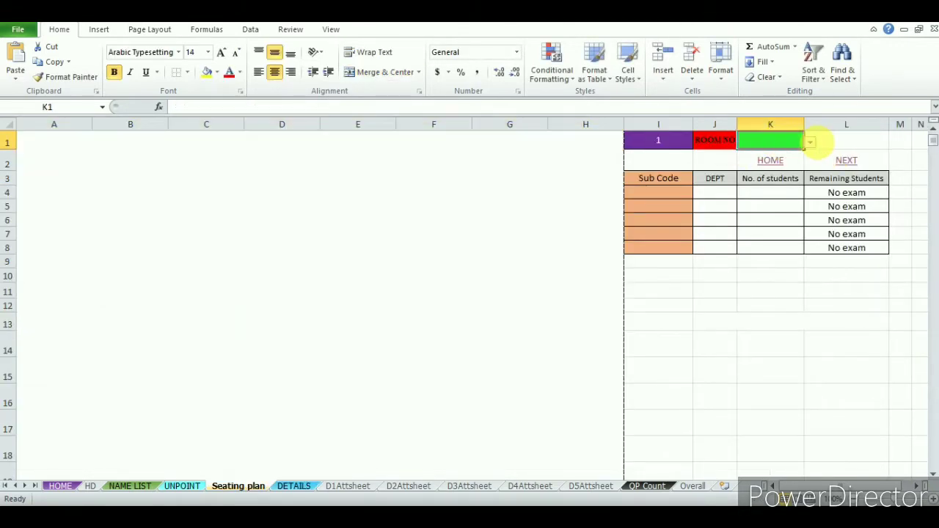
left_click(811, 145)
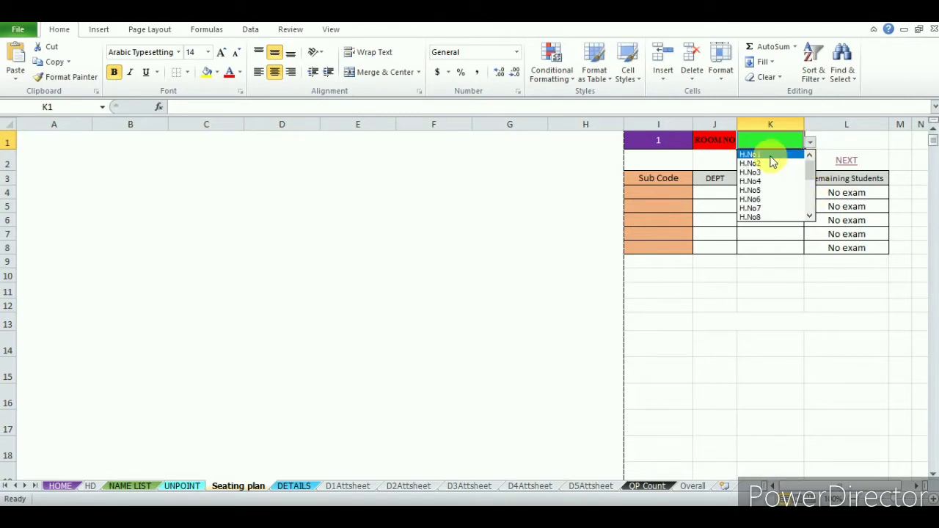
left_click(770, 155)
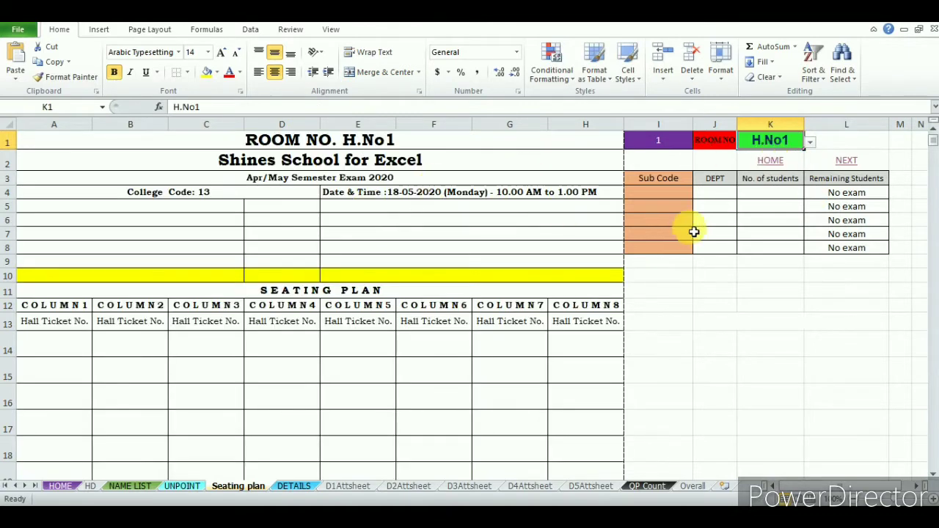
left_click(716, 193)
left_click(743, 192)
left_click(719, 205)
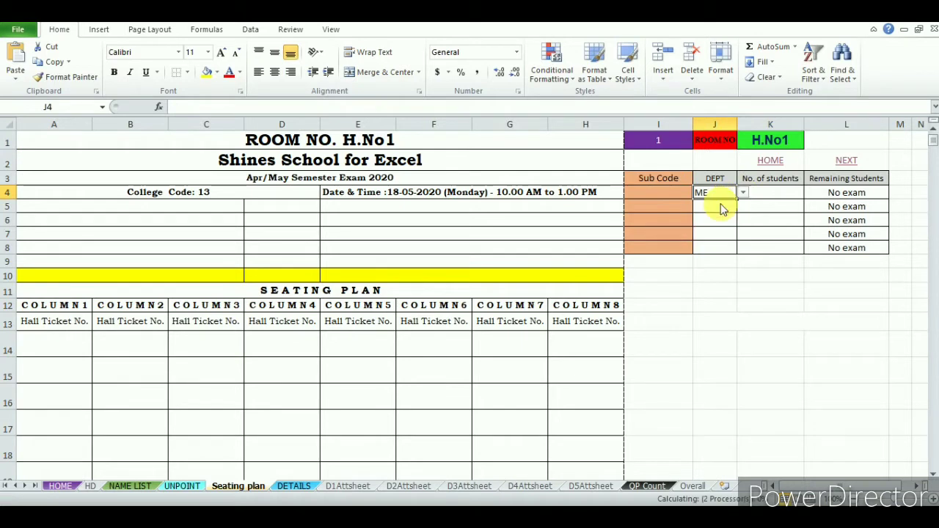
left_click(790, 199)
left_click(811, 193)
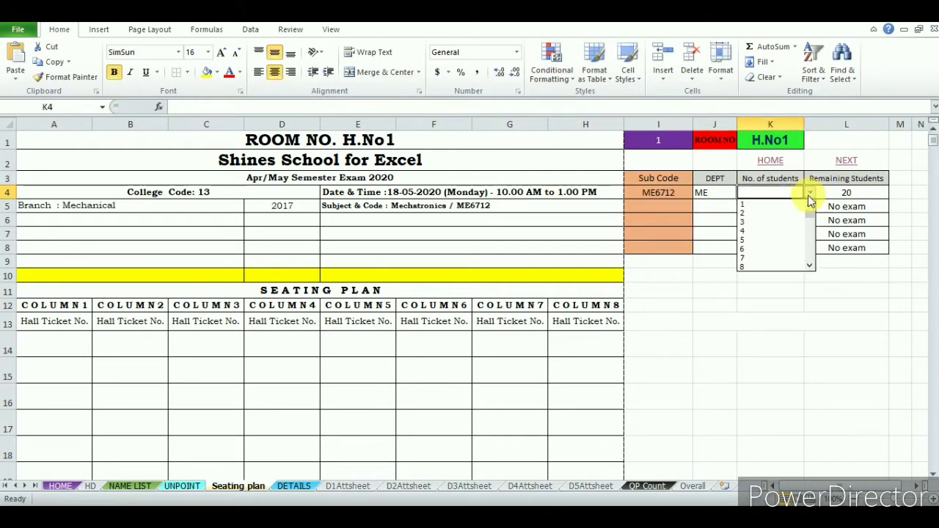
left_click(780, 249)
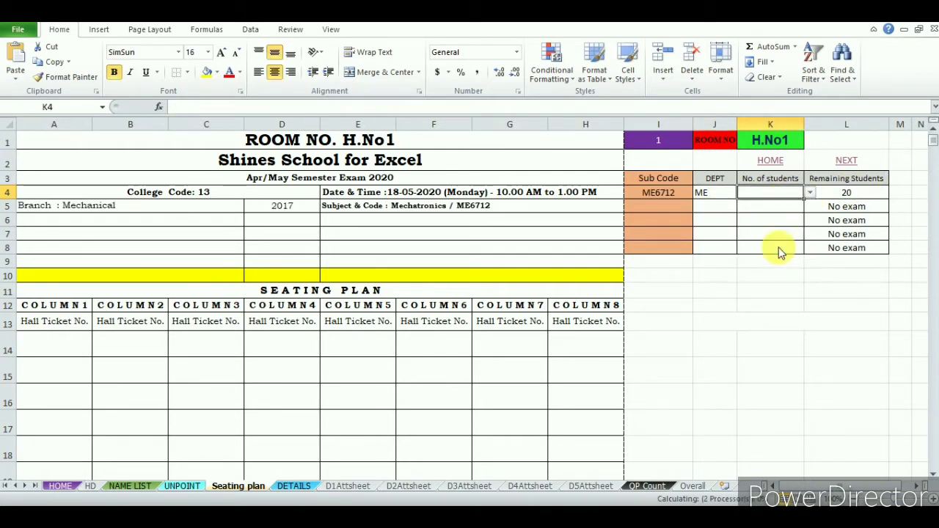
Step: Seat 5 CVL students and 7 EEE students in the next two department rows
left_click(727, 207)
left_click(743, 206)
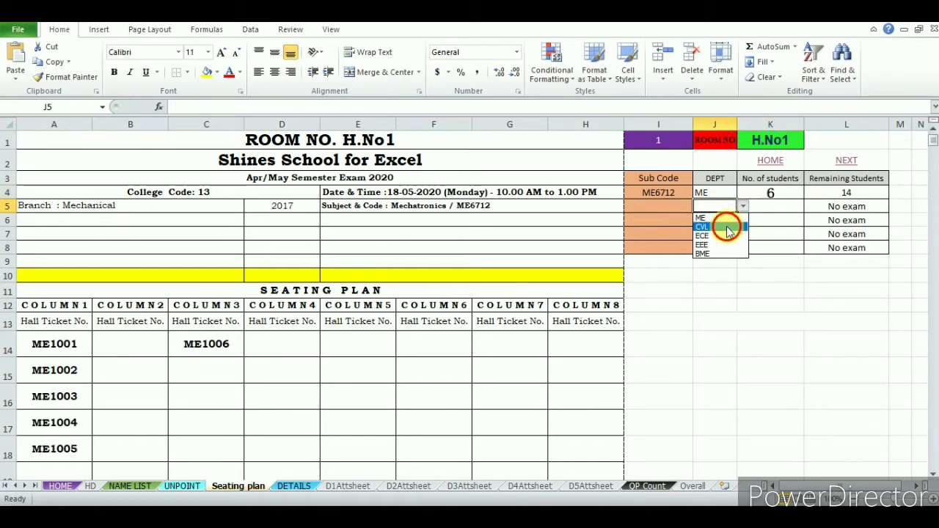
left_click(743, 221)
left_click(777, 207)
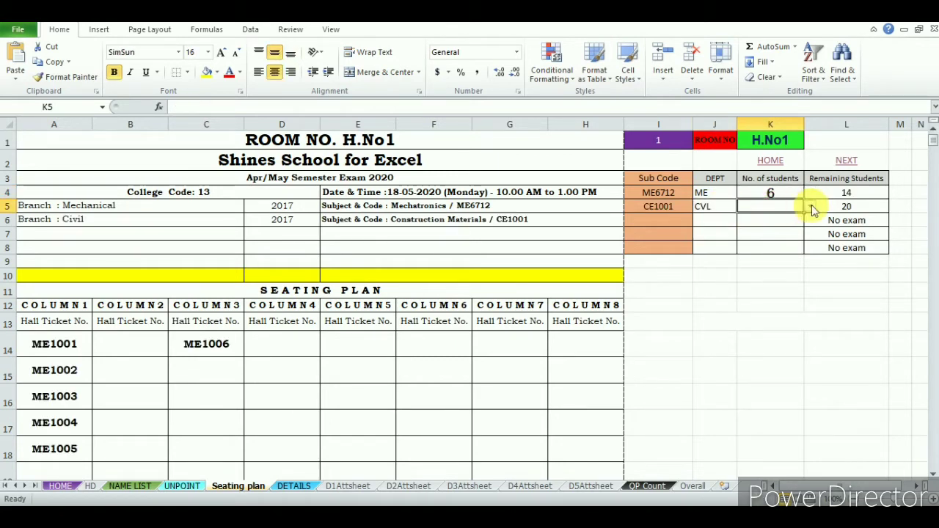
left_click(810, 206)
left_click(786, 257)
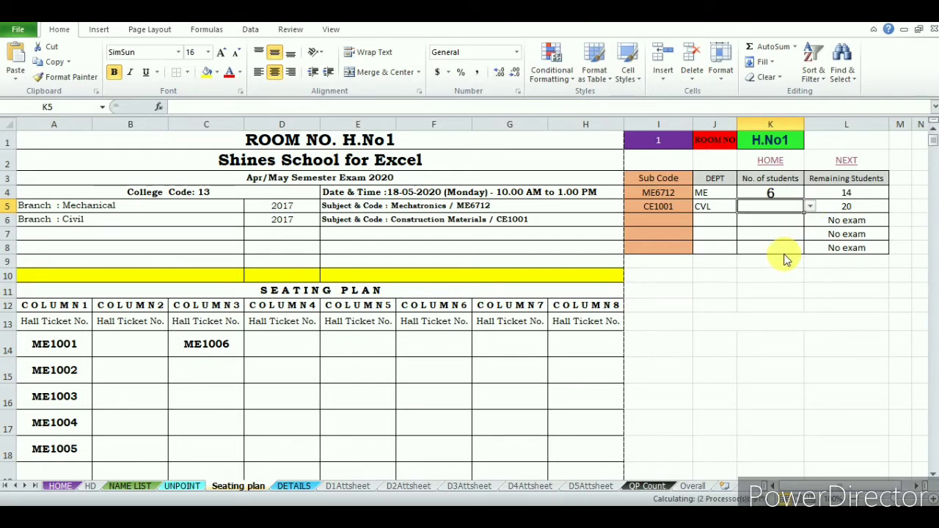
left_click(714, 220)
left_click(743, 220)
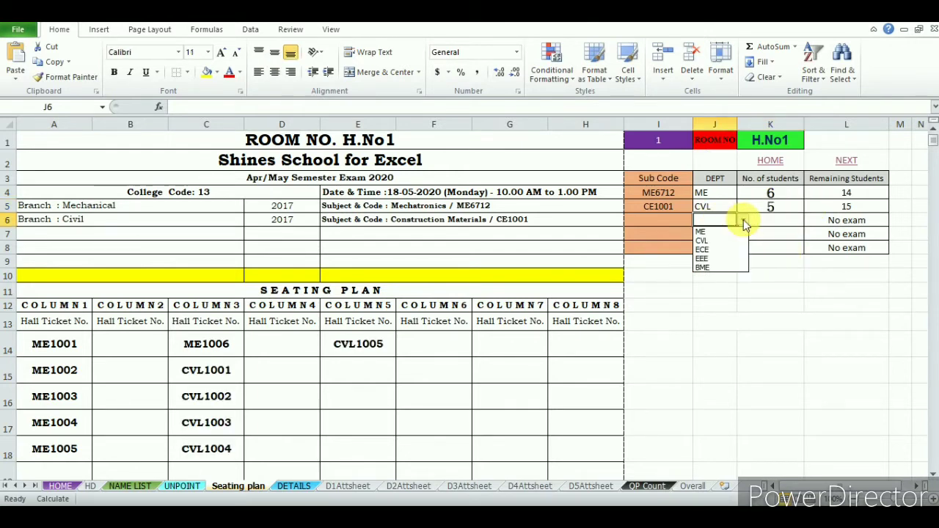
left_click(719, 259)
left_click(769, 220)
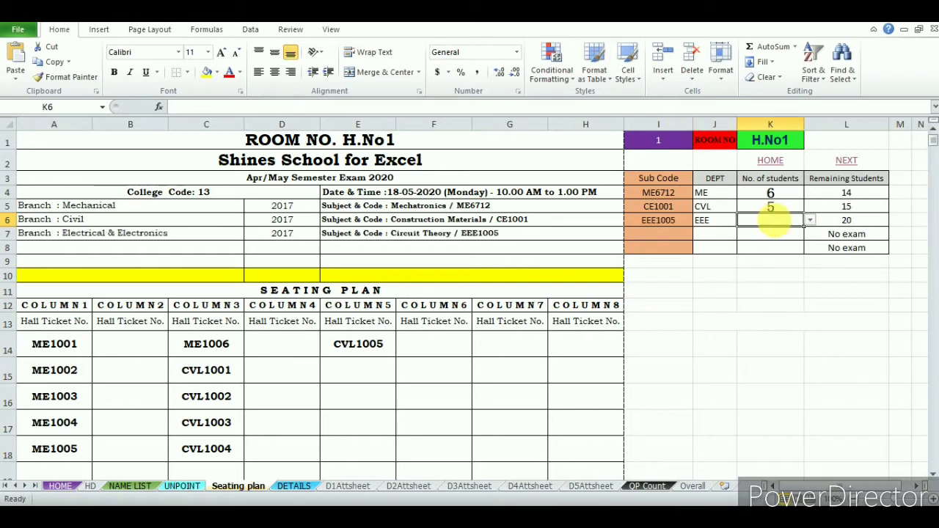
left_click(811, 220)
left_click(784, 289)
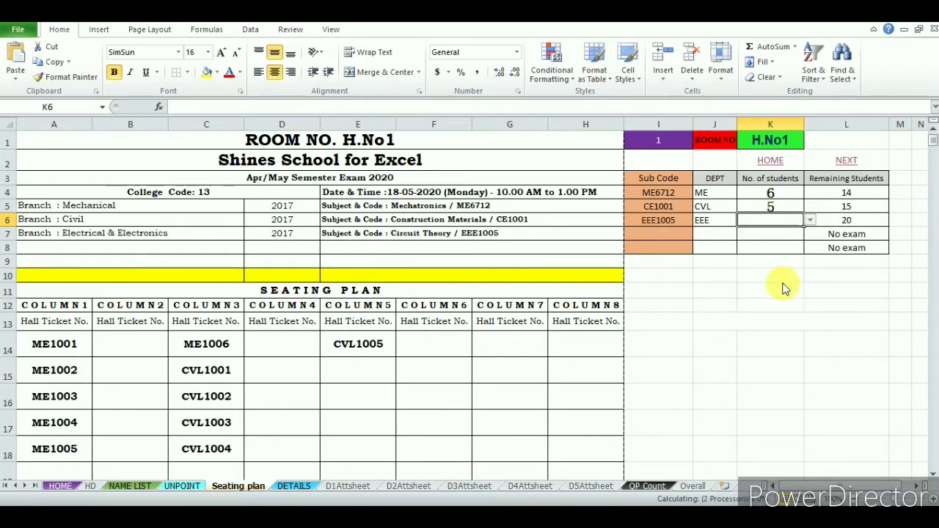
Step: Seat 8 ECE students in the fourth department row
left_click(718, 235)
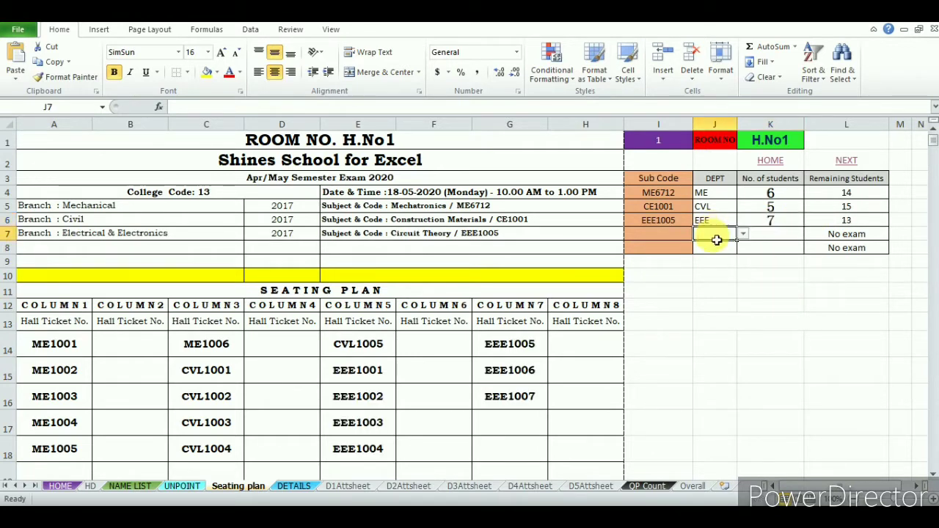
left_click(744, 234)
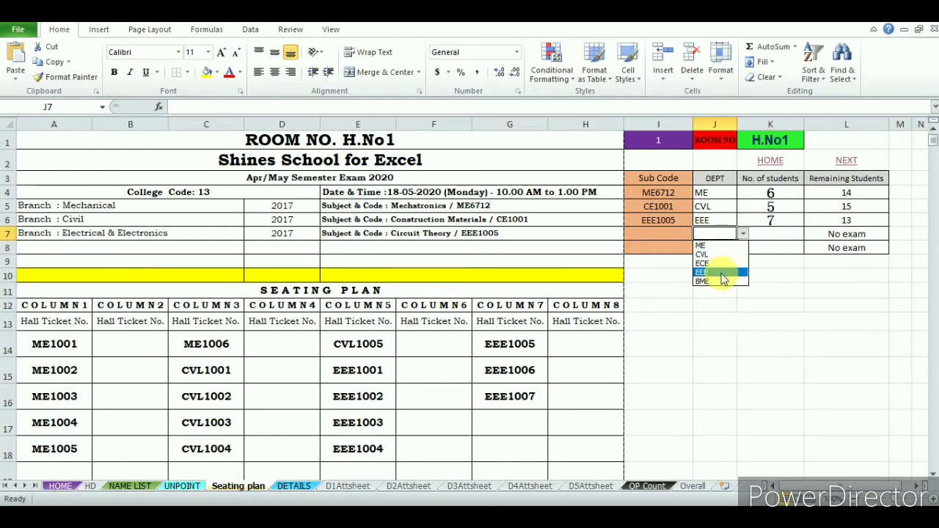
left_click(719, 262)
left_click(784, 236)
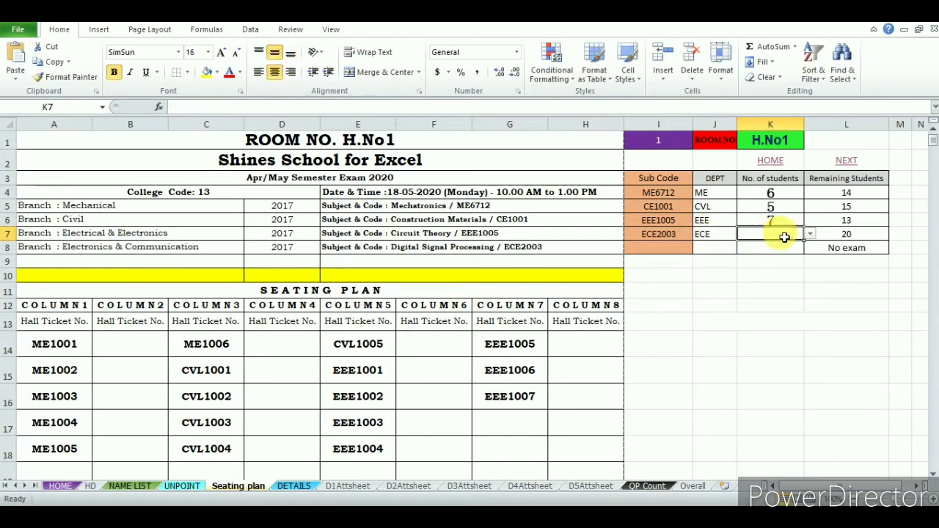
left_click(810, 234)
left_click(783, 311)
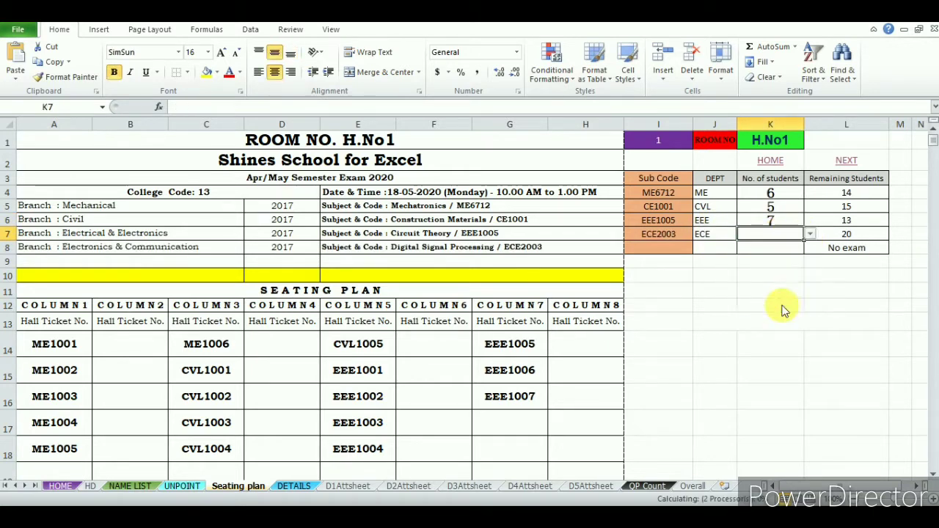
Step: Add BME in the fifth row, setting its count to 15 and then 14 students
left_click(722, 250)
left_click(743, 248)
left_click(727, 295)
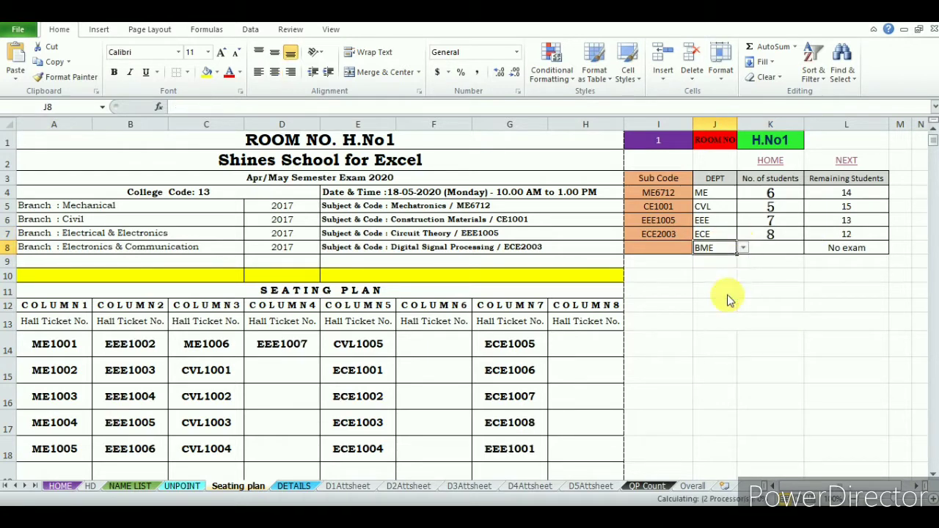
left_click(782, 251)
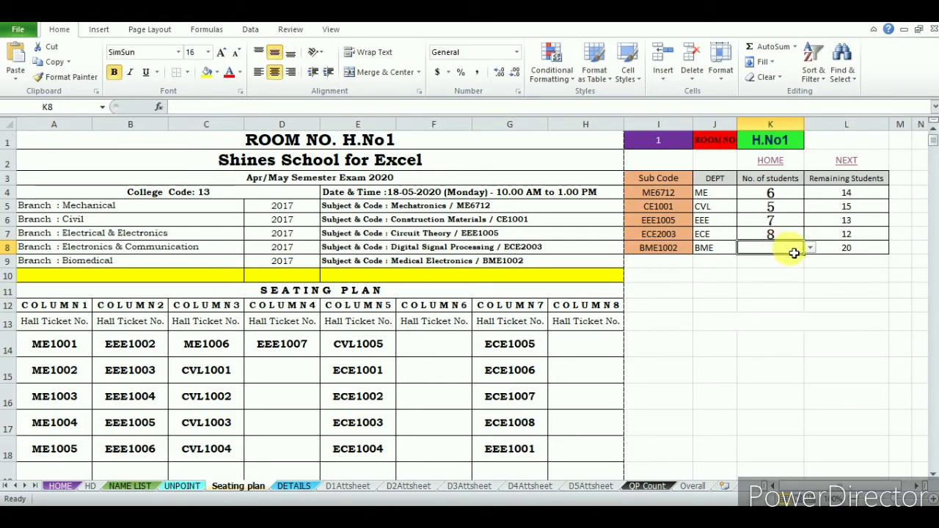
left_click(810, 248)
left_click(811, 321)
left_click(810, 322)
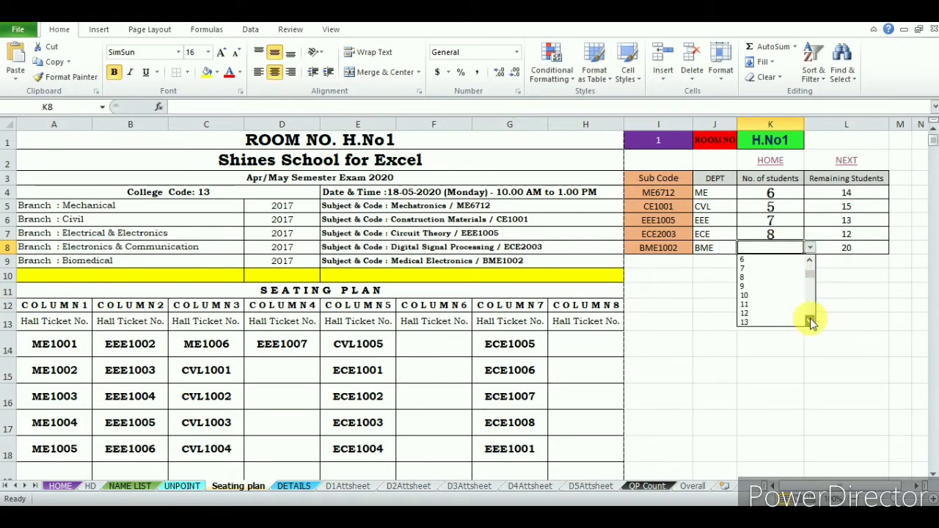
left_click(772, 320)
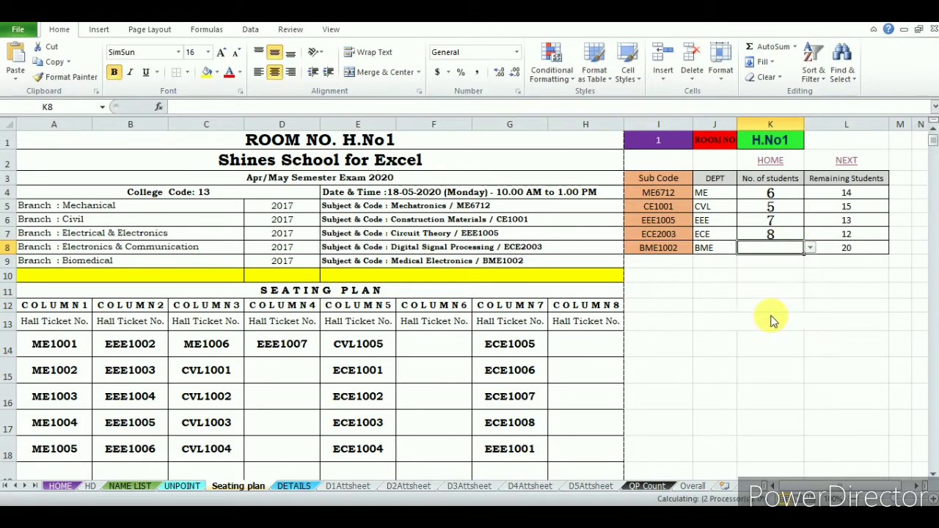
left_click(810, 249)
left_click(810, 258)
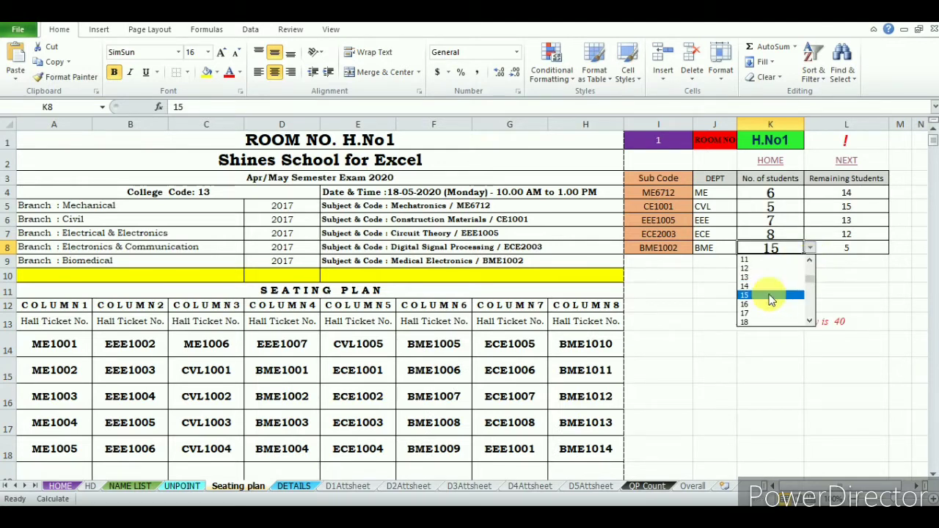
left_click(762, 286)
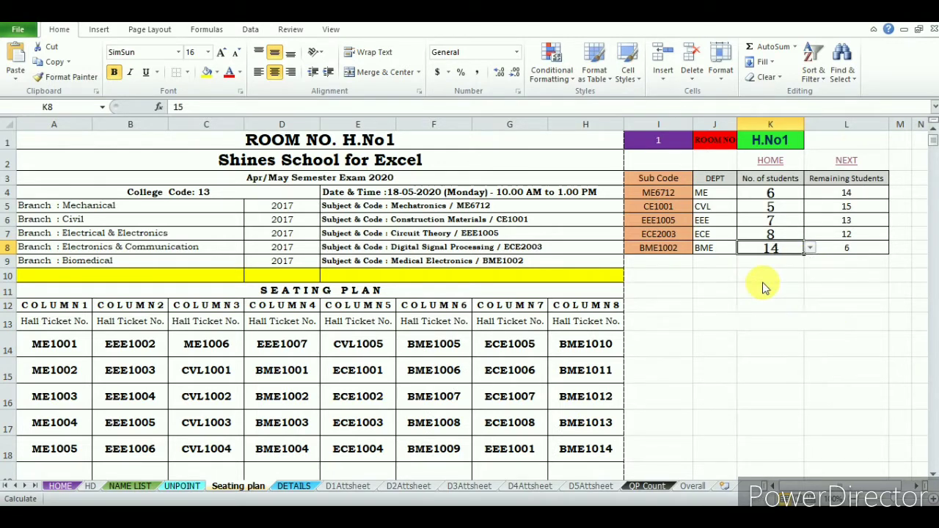
left_click(934, 476)
Step: Assign room H.No2 to the second seating plan
scroll(933, 477, "down", 4)
scroll(933, 478, "down", 3)
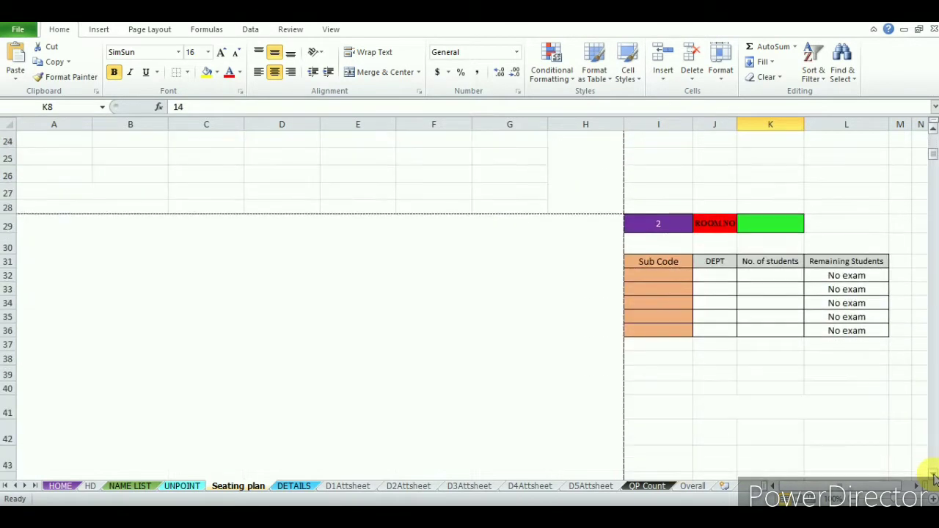
left_click(769, 224)
left_click(811, 226)
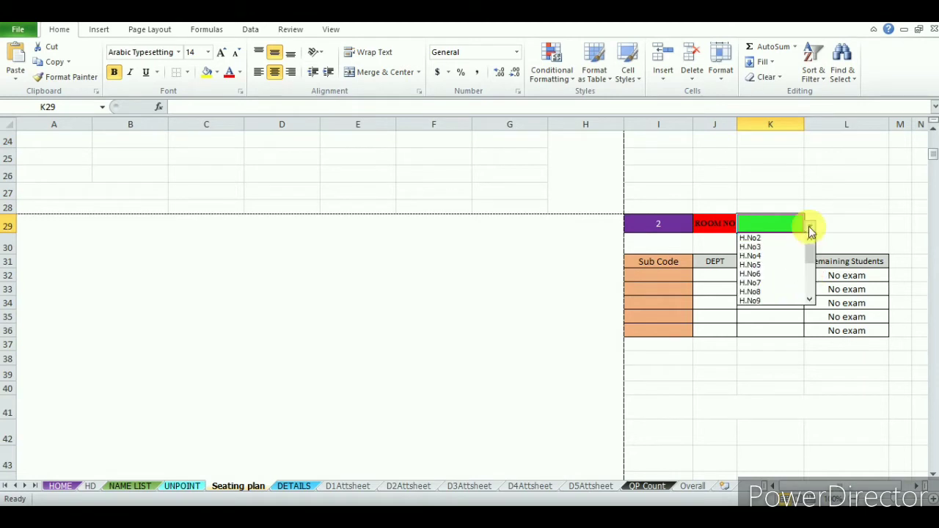
left_click(767, 238)
Step: Set the first row to the ME department with 8 students
left_click(718, 277)
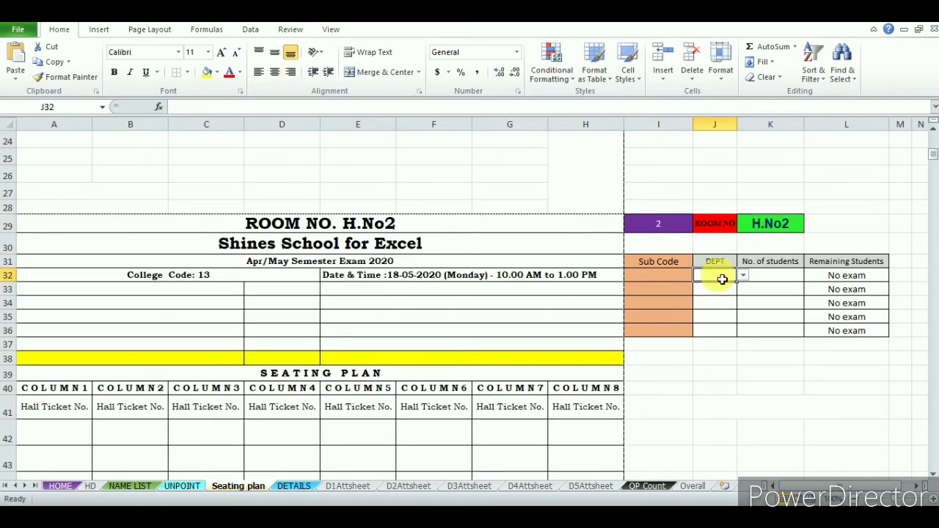
left_click(743, 276)
left_click(727, 287)
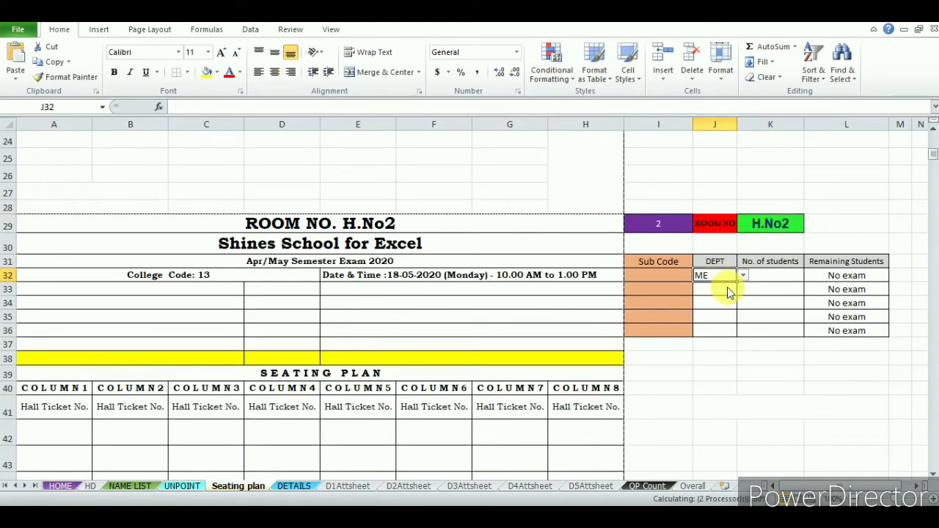
left_click(798, 279)
left_click(809, 276)
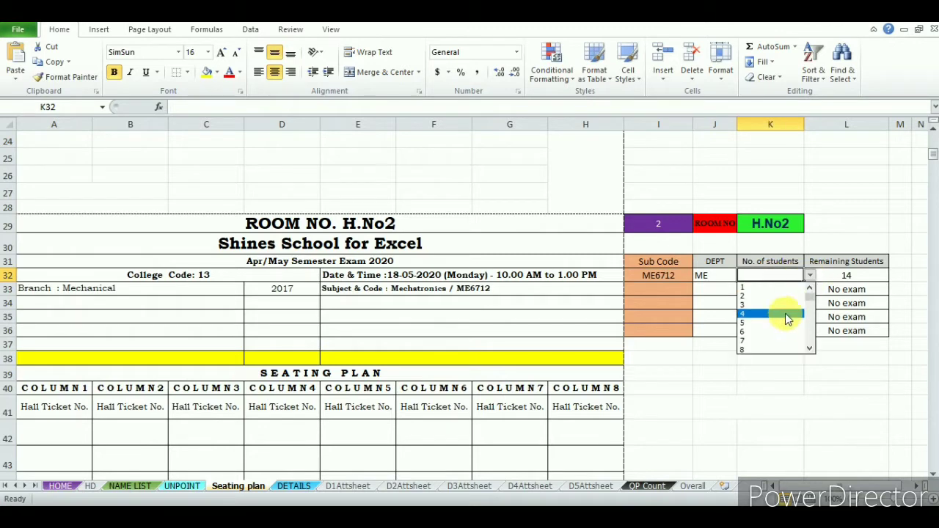
left_click(778, 349)
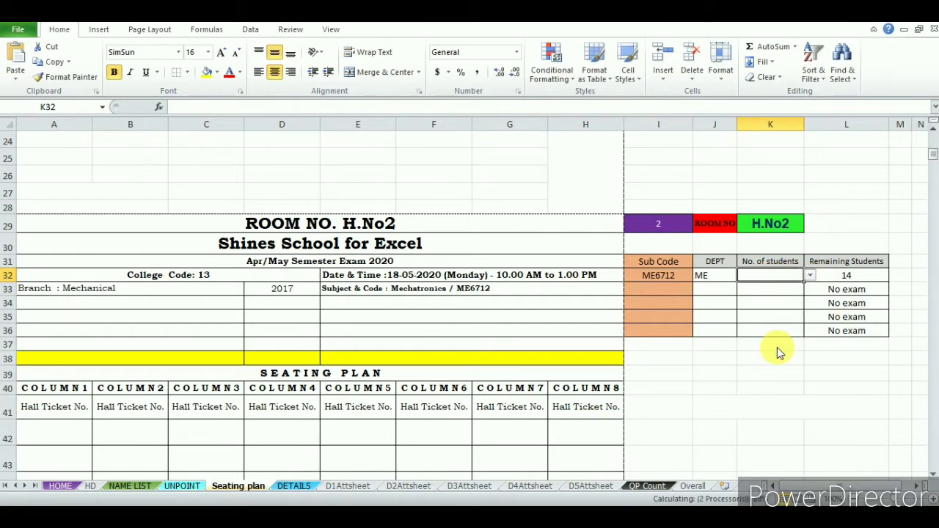
Step: Set the second row to the CVL department with 10 students
left_click(721, 291)
left_click(742, 289)
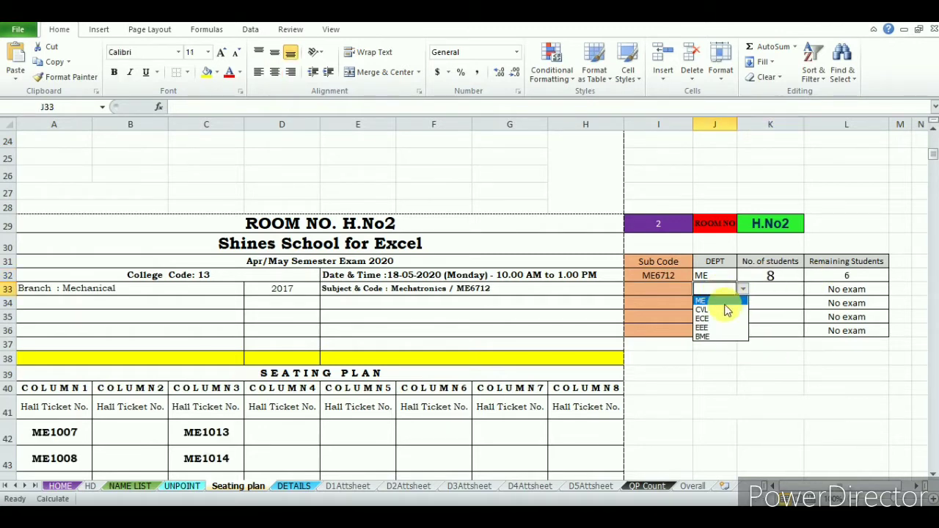
left_click(725, 314)
left_click(778, 290)
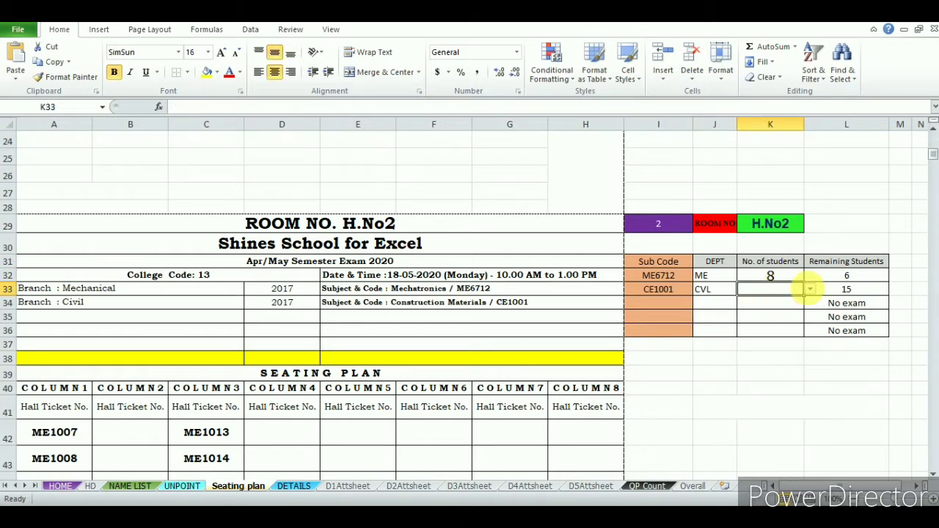
left_click(810, 289)
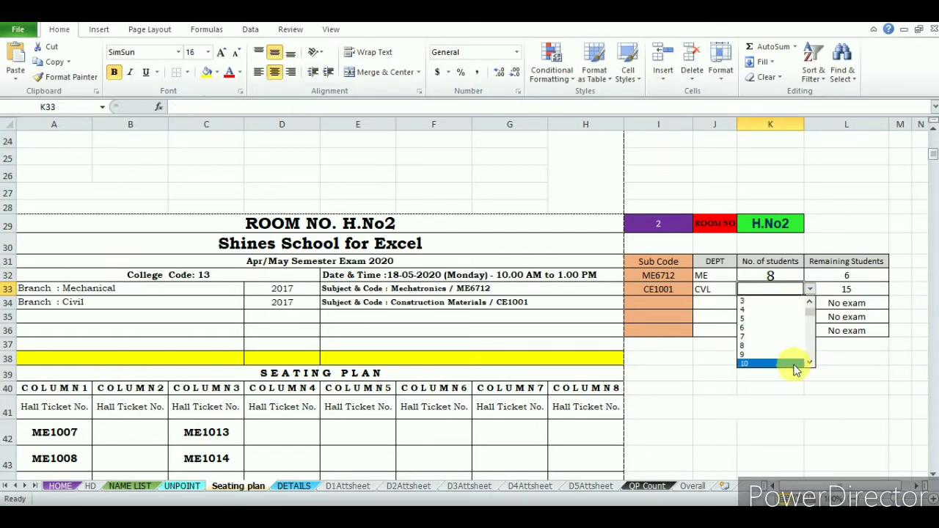
left_click(787, 363)
Step: Set the third row to the ECE department with 12 students
left_click(718, 304)
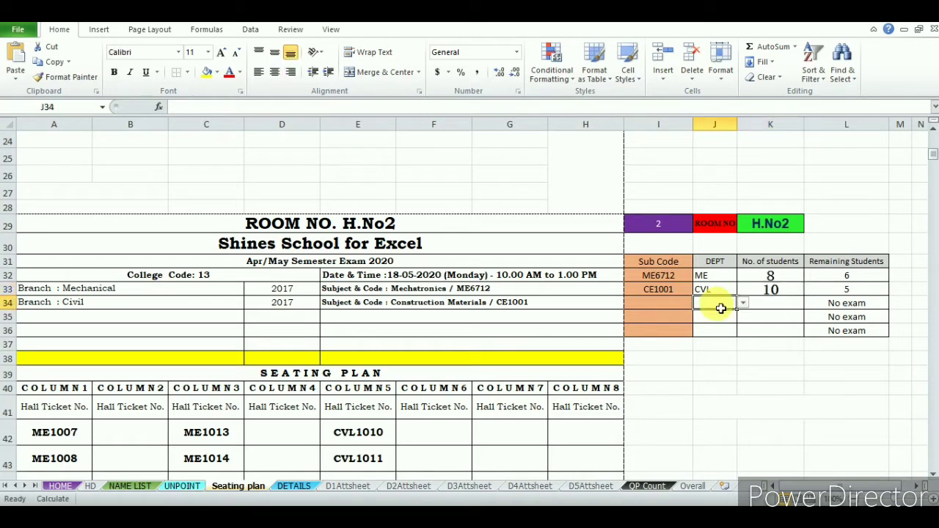
left_click(743, 303)
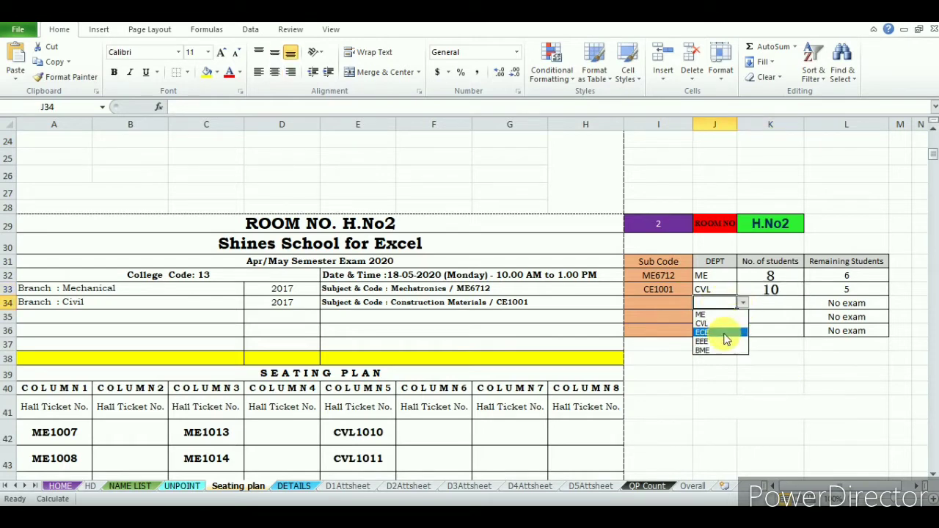
left_click(725, 333)
left_click(783, 304)
left_click(812, 303)
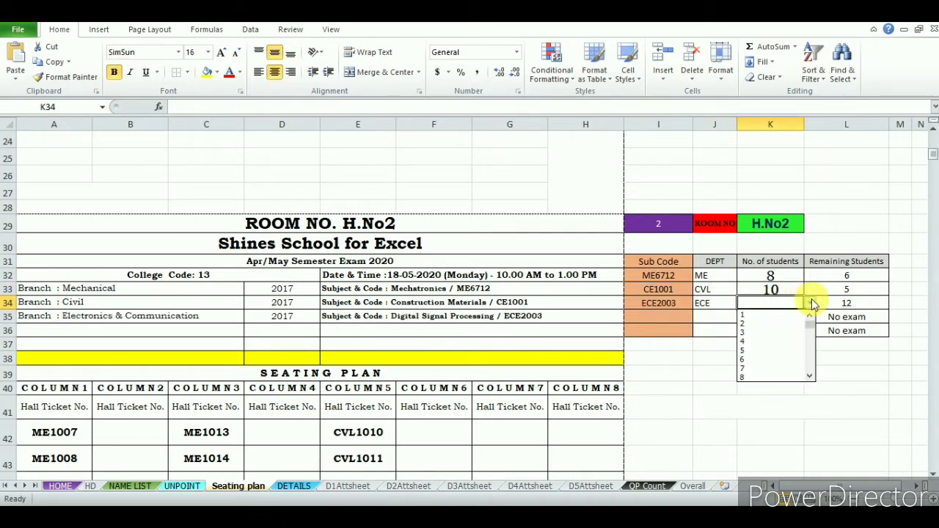
left_click(811, 377)
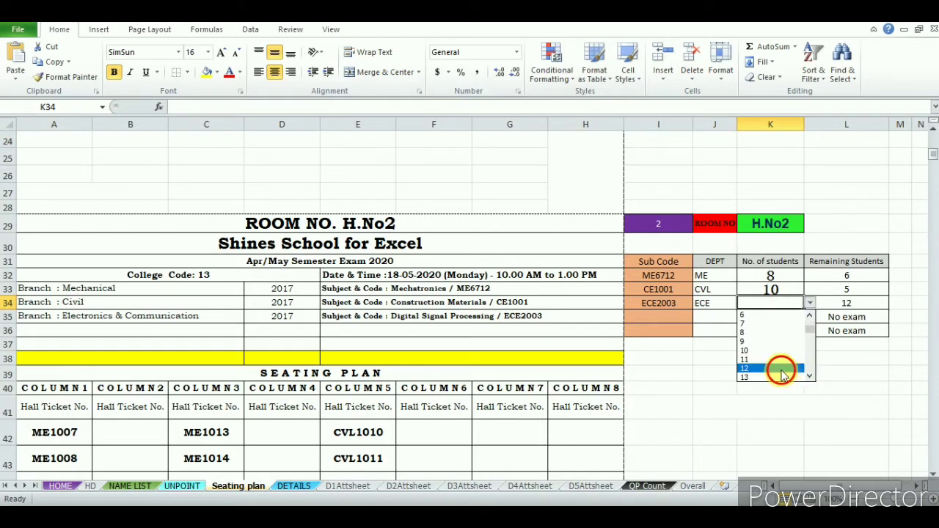
left_click(781, 372)
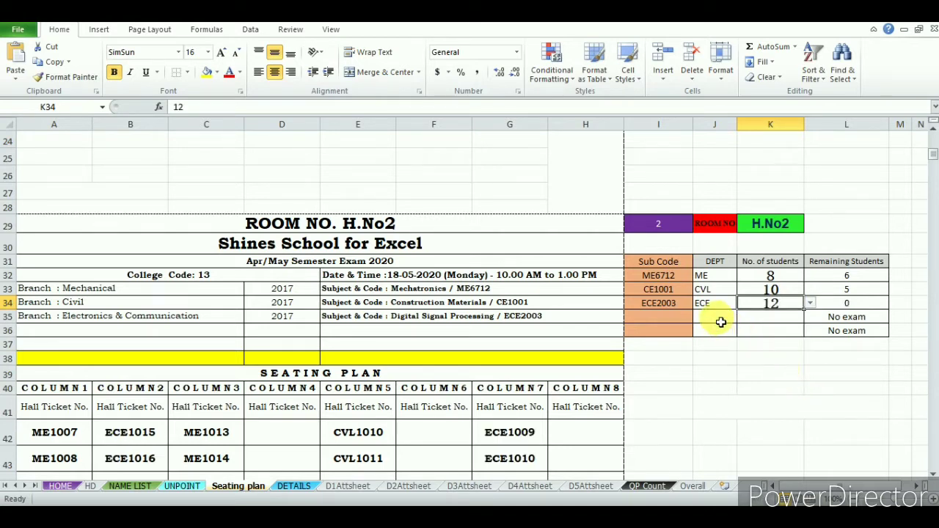
Step: Set the fourth row to the EEE department with 13 students
left_click(719, 316)
left_click(744, 316)
left_click(728, 356)
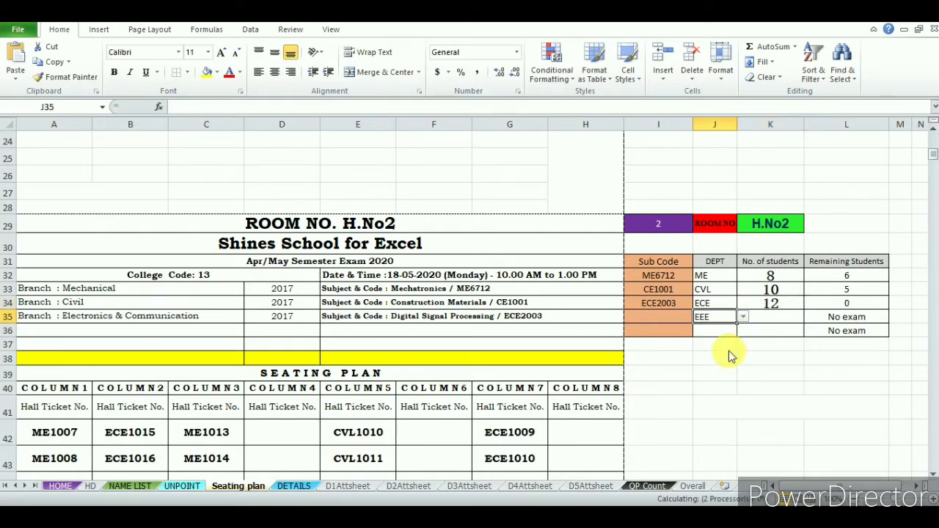
left_click(785, 316)
left_click(810, 318)
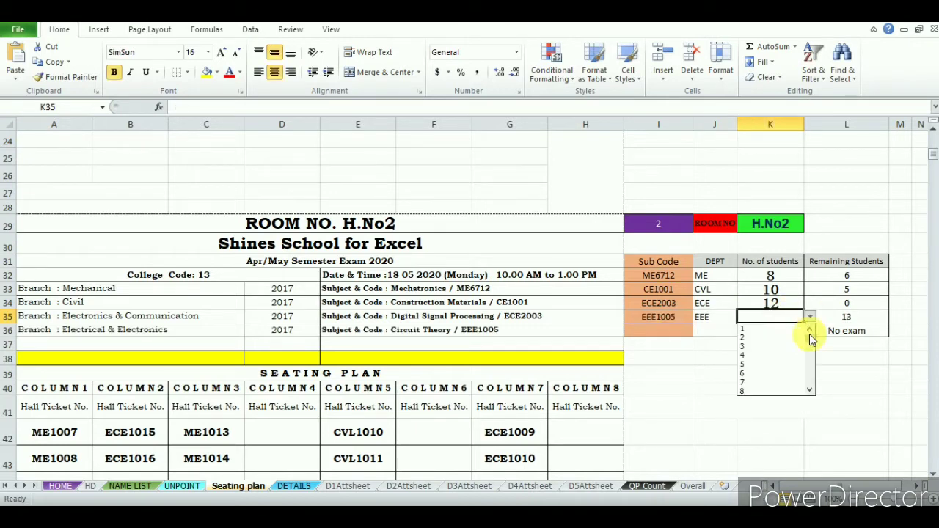
left_click(811, 391)
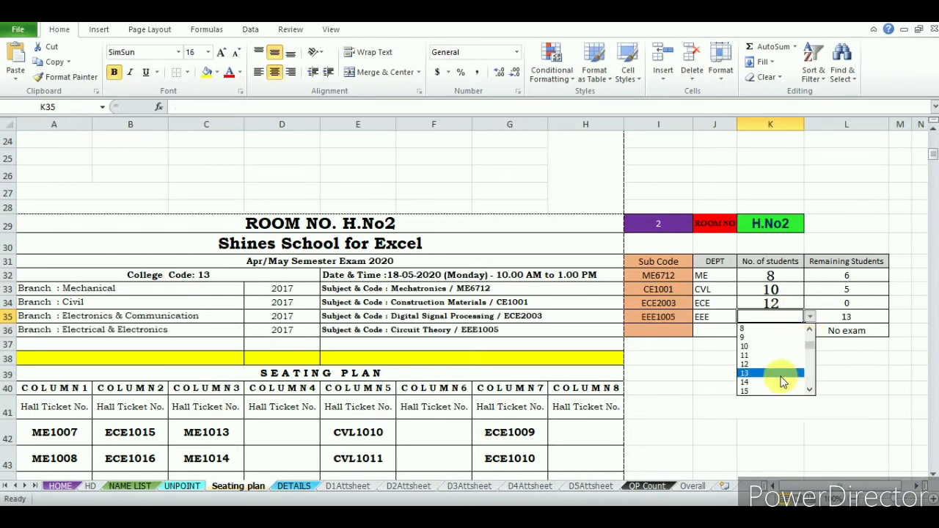
left_click(782, 374)
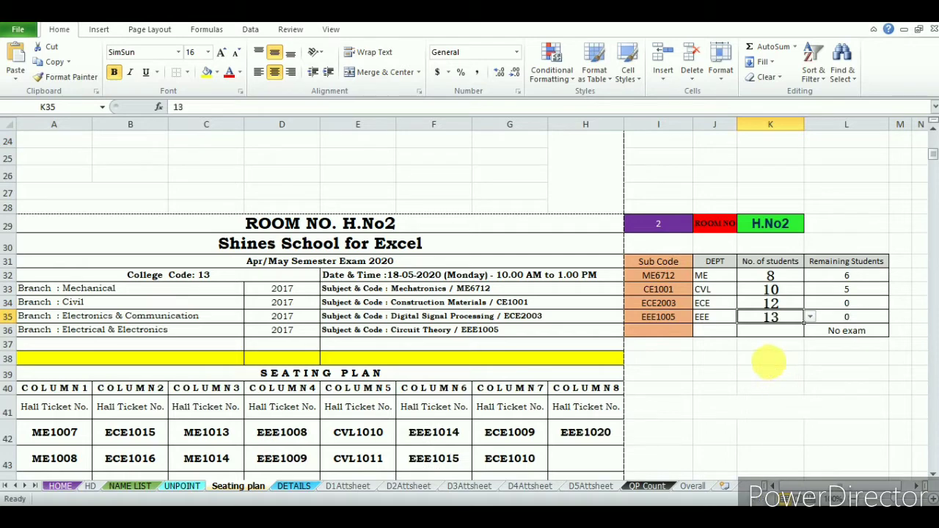
Step: Set the fifth row to BME and adjust its student count down from 6
scroll(932, 475, "down", 2)
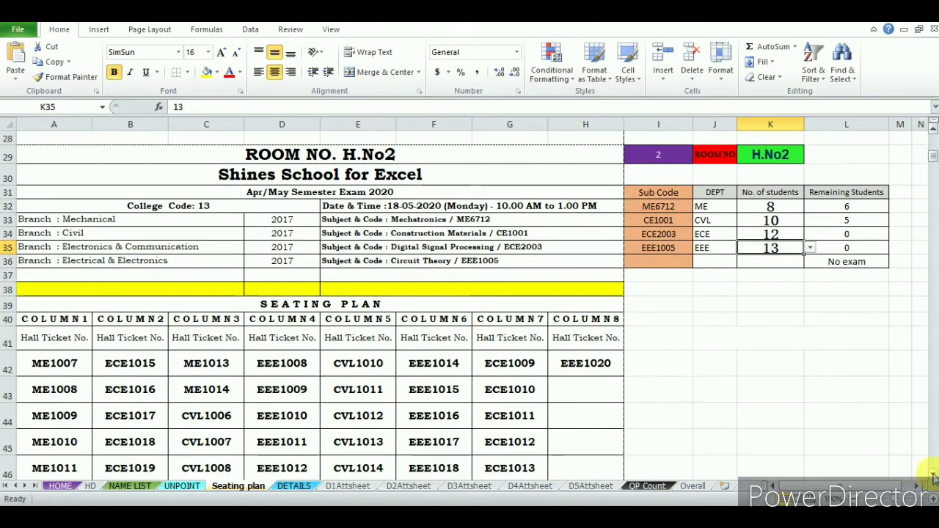
left_click(719, 248)
left_click(744, 247)
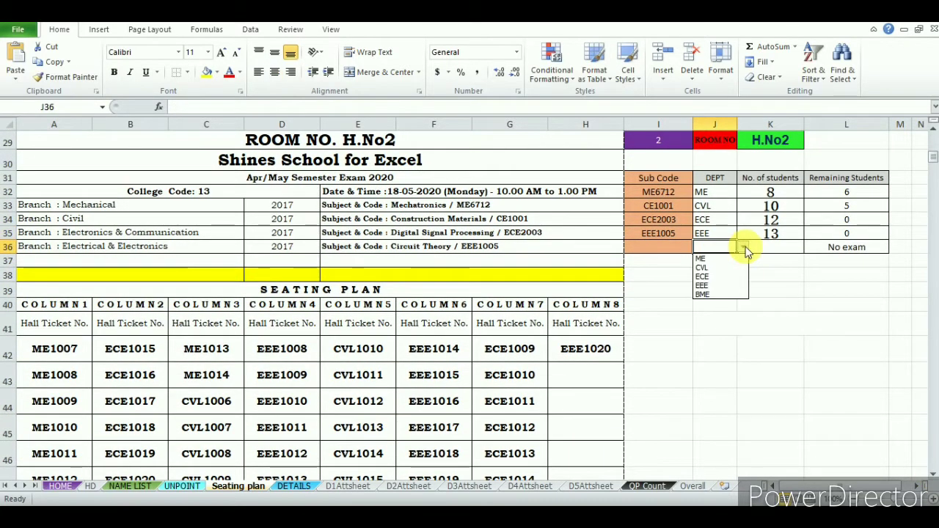
left_click(729, 297)
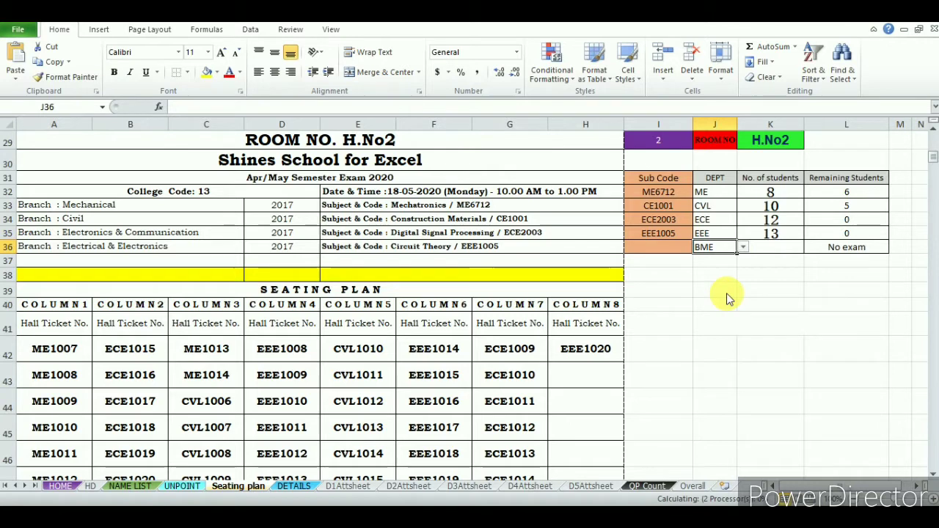
left_click(771, 248)
left_click(810, 247)
left_click(775, 303)
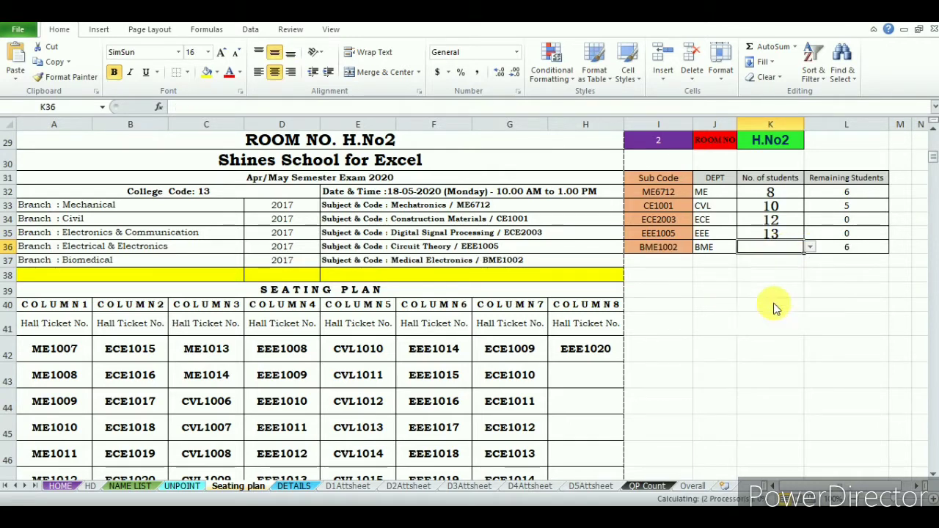
left_click(810, 247)
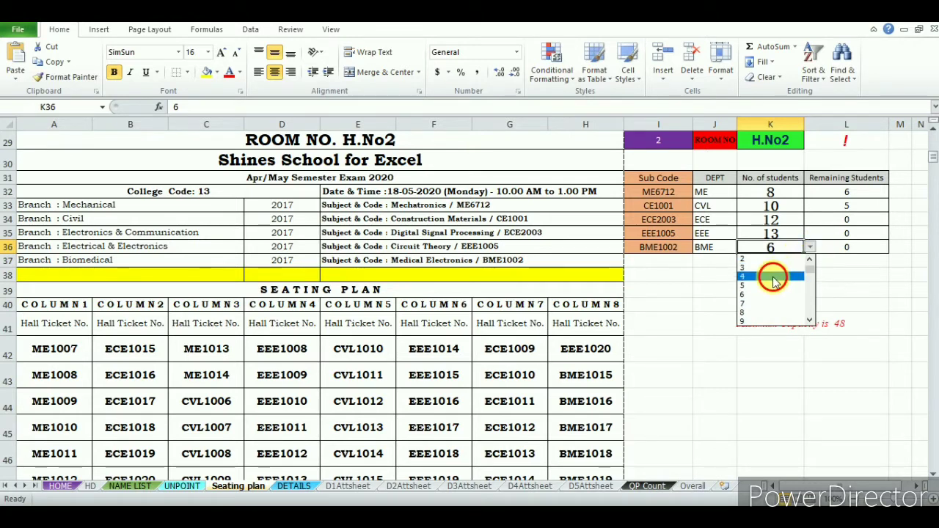
left_click(778, 275)
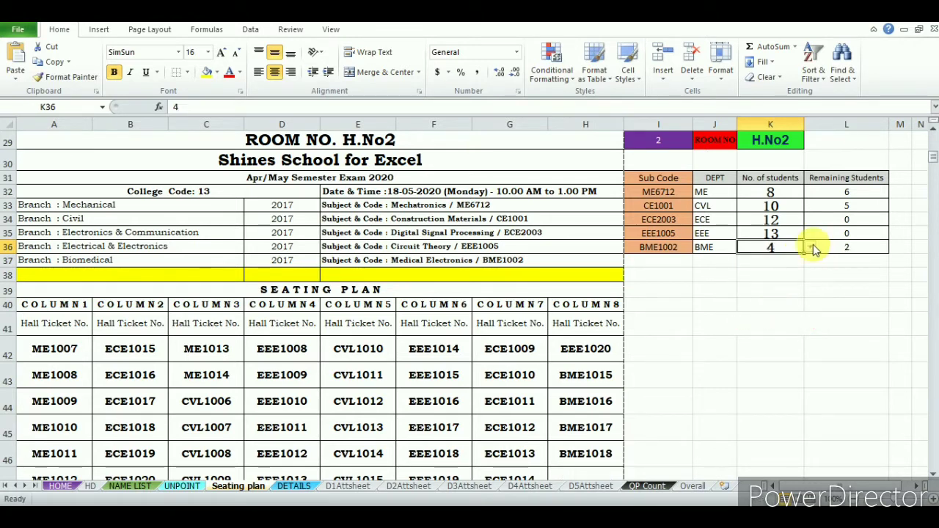
left_click(810, 247)
left_click(799, 268)
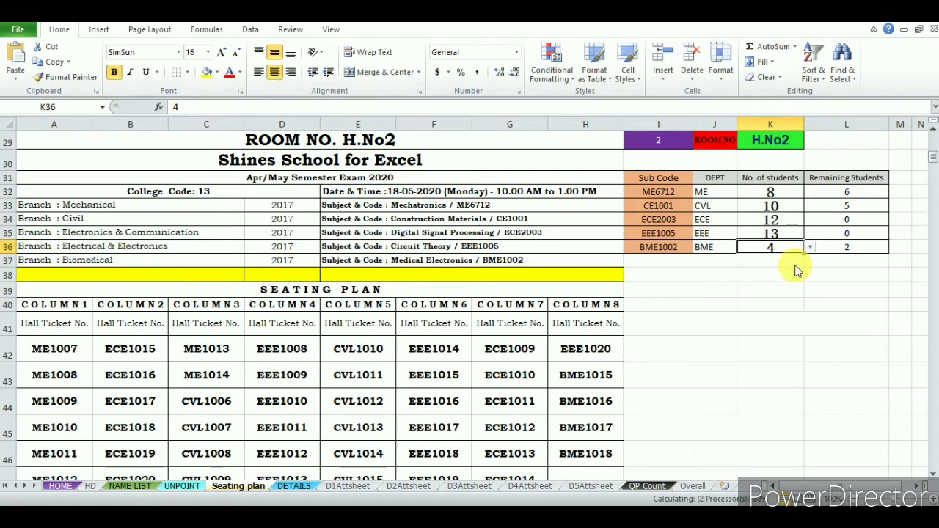
left_click(934, 476)
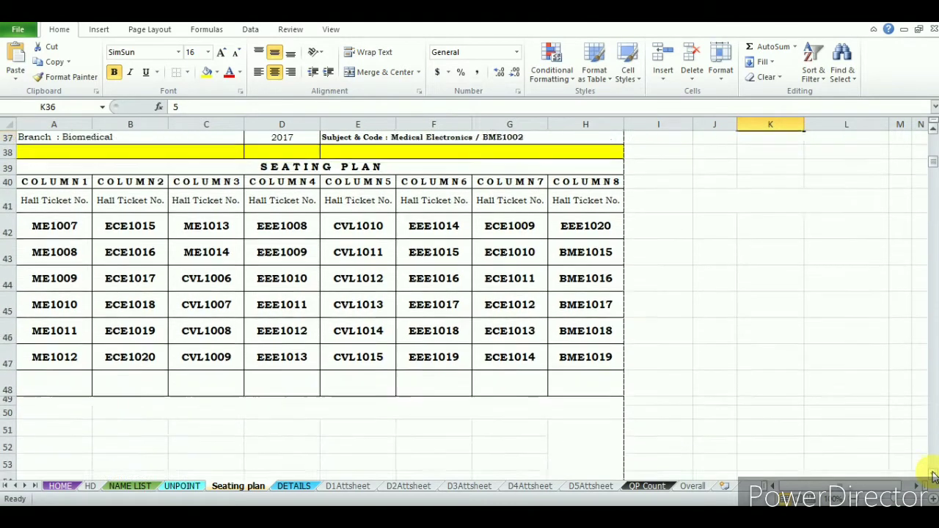
Step: Assign room H.No3 to the third plan and seat 6 ME students in its first row
left_click(768, 243)
left_click(810, 243)
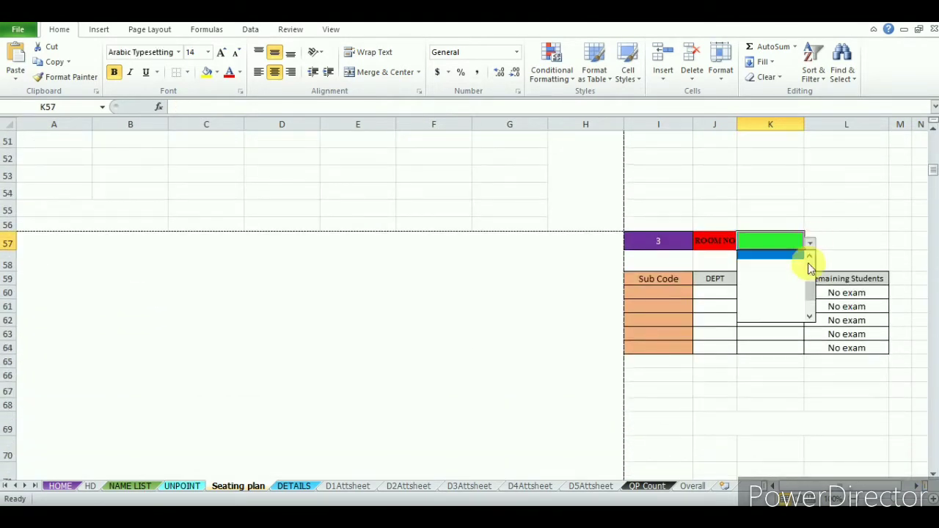
left_click(770, 259)
left_click(716, 293)
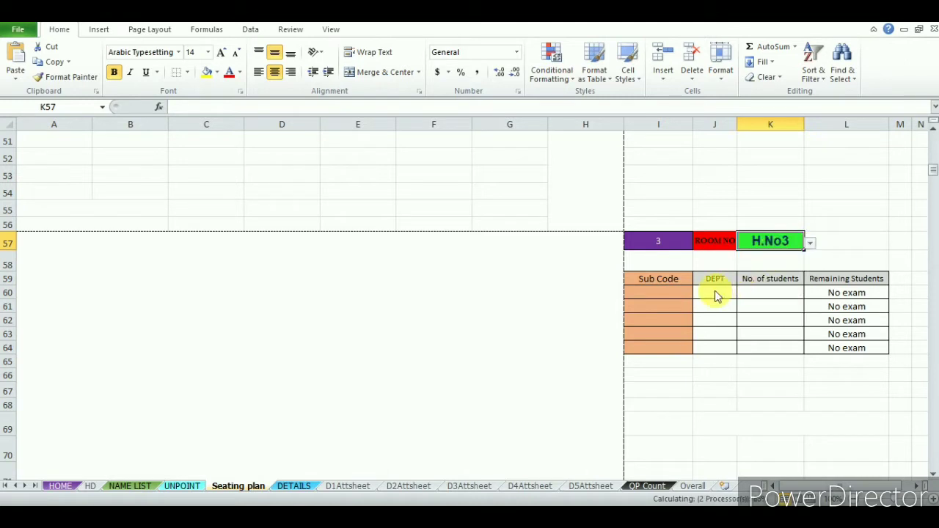
left_click(743, 293)
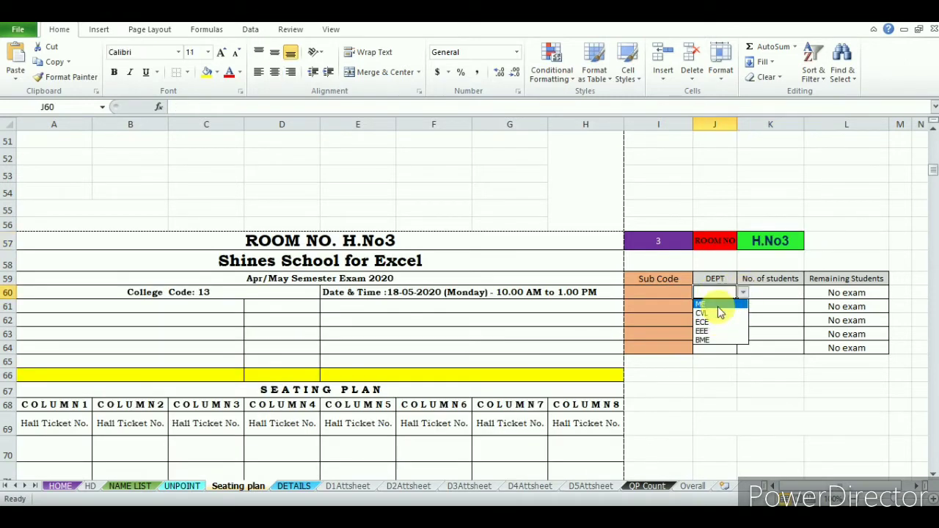
left_click(718, 304)
left_click(783, 296)
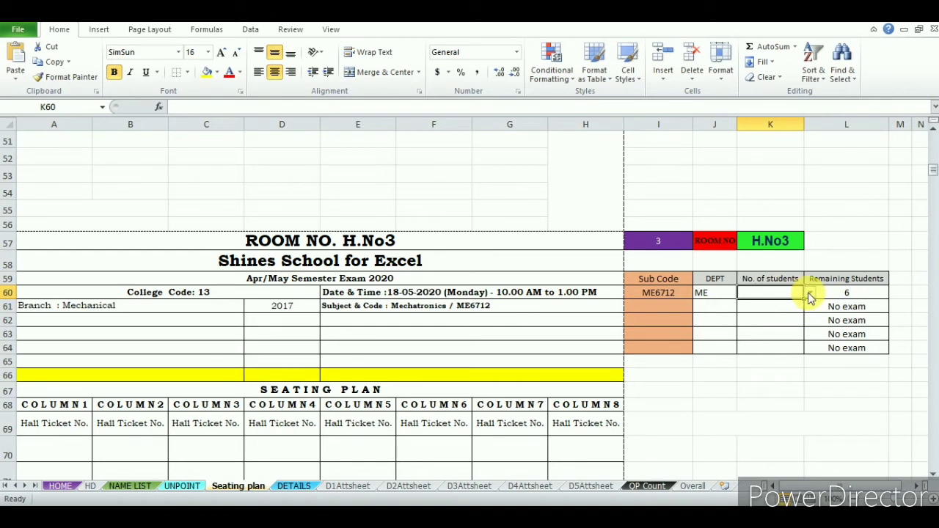
left_click(811, 296)
left_click(781, 353)
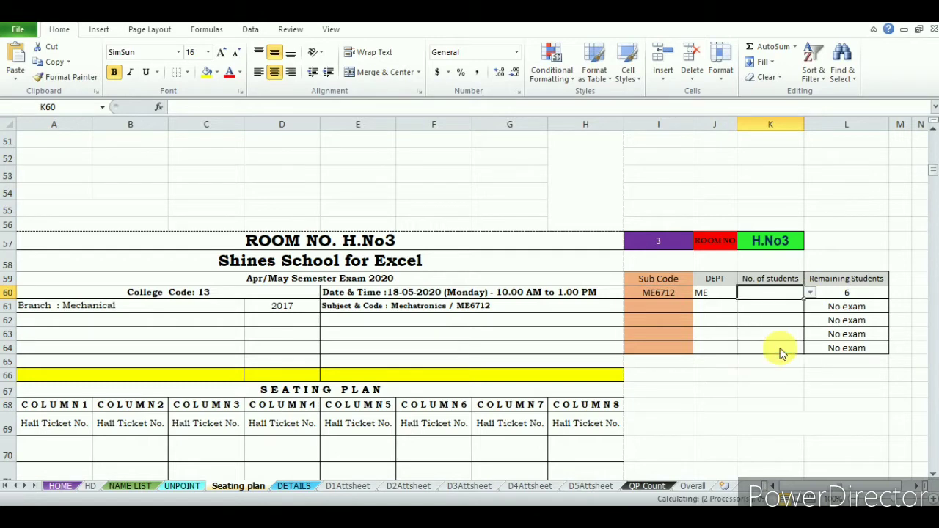
Step: Set the second row to the CVL department with 5 students
left_click(712, 307)
left_click(744, 306)
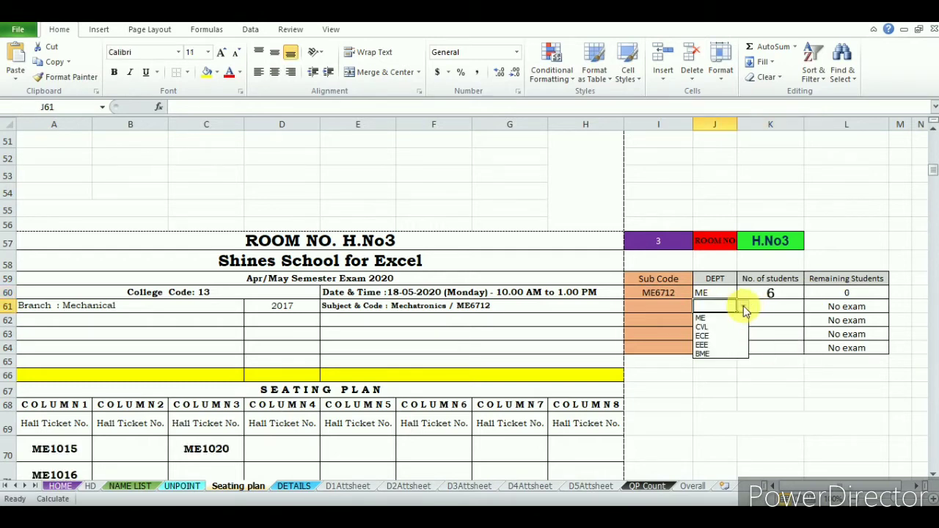
left_click(725, 328)
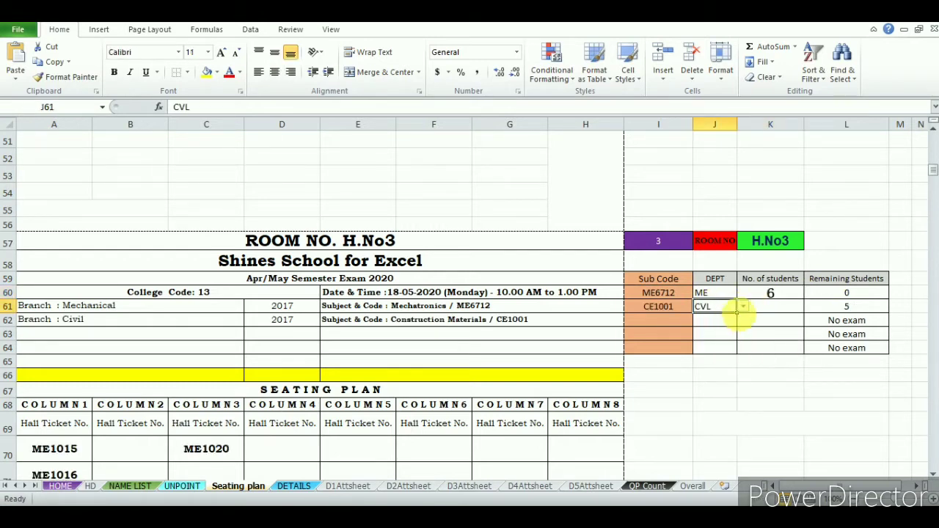
left_click(789, 309)
left_click(810, 306)
left_click(783, 356)
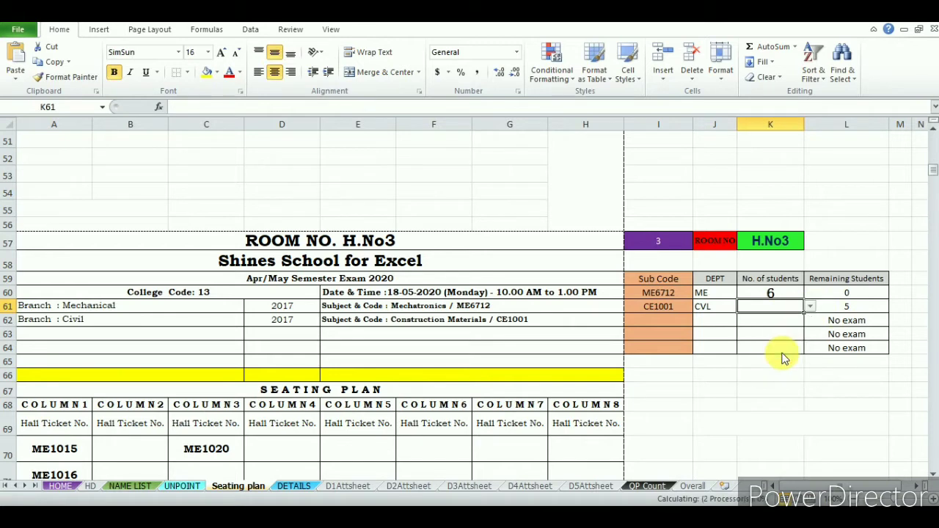
Step: Set the third row to the BME department with 1 student
left_click(720, 321)
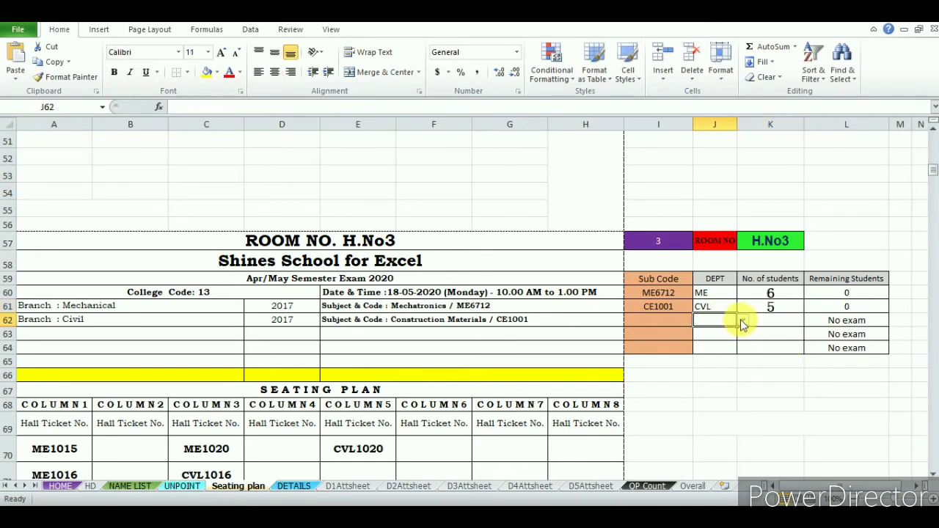
left_click(742, 320)
left_click(727, 346)
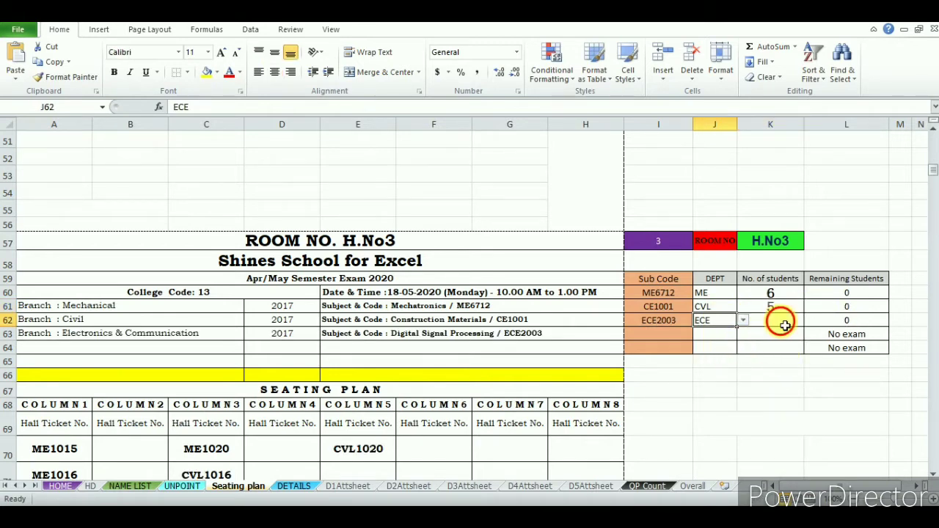
left_click(742, 321)
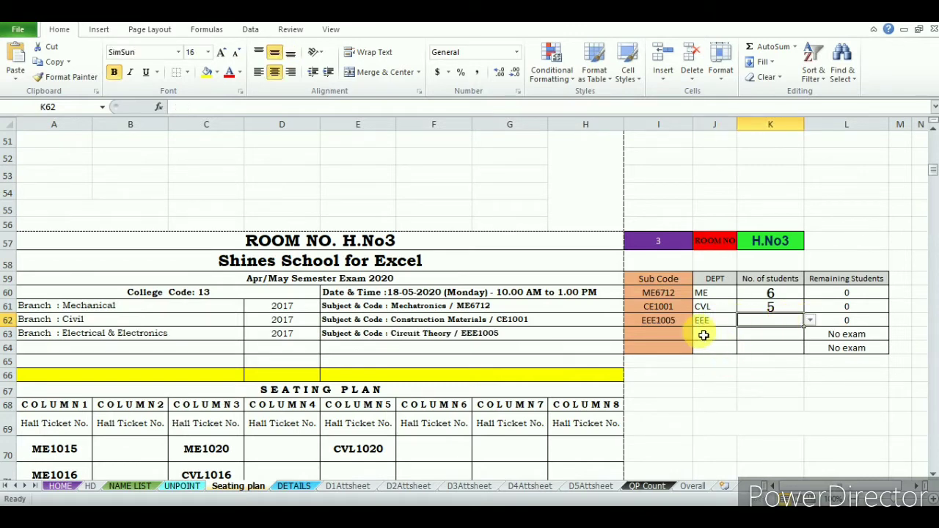
left_click(743, 320)
left_click(724, 369)
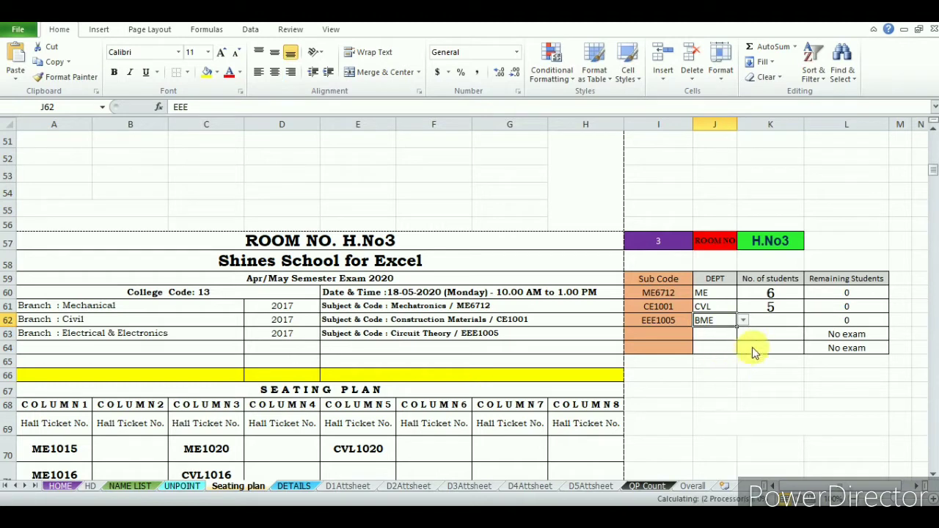
left_click(780, 320)
left_click(810, 321)
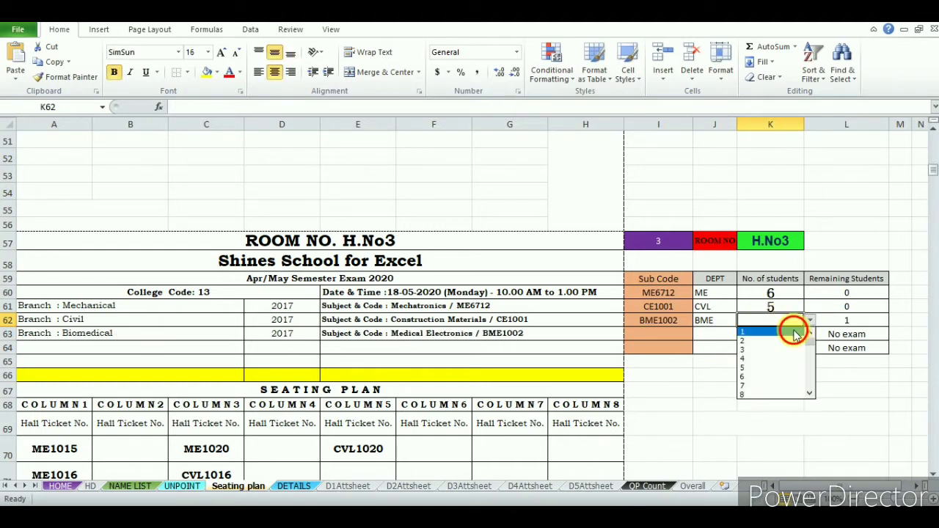
left_click(796, 335)
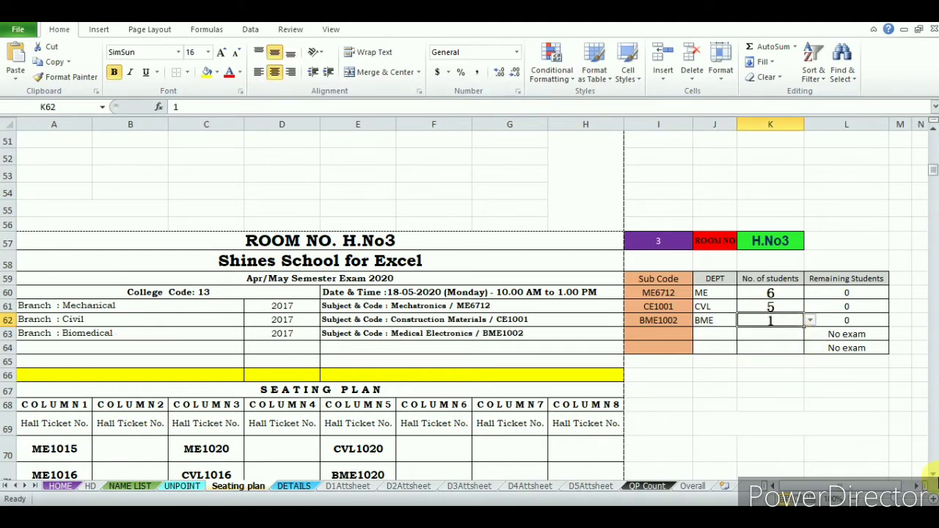
left_click(933, 474)
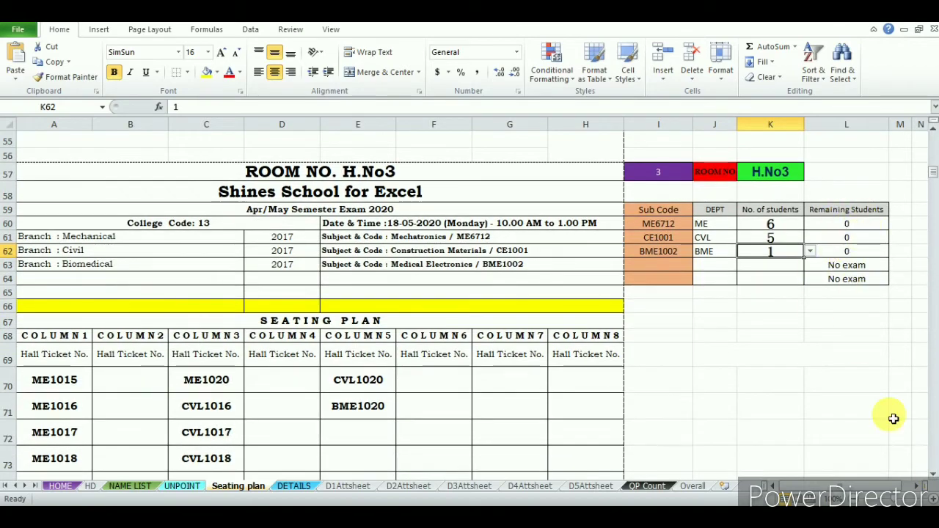
left_click(933, 474)
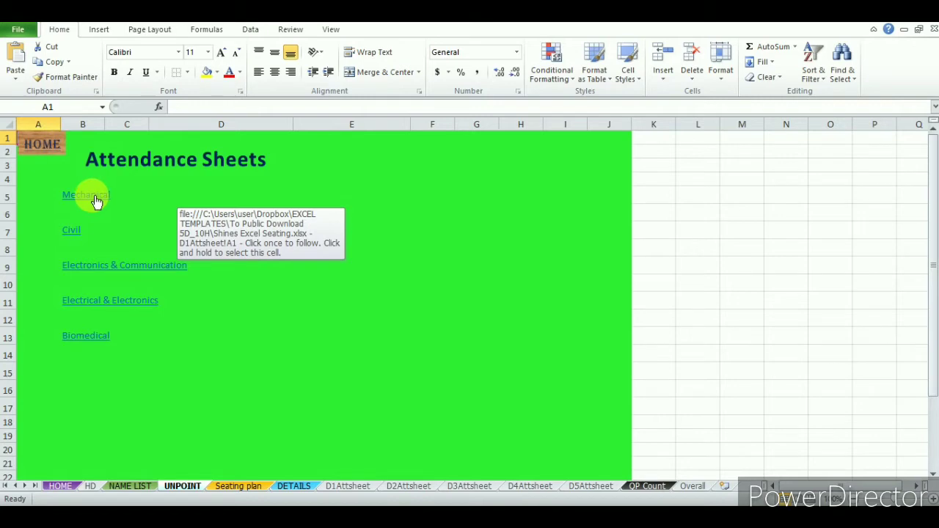
Step: From HOME, open the Mechanical attendance sheet and save it as PDF 'Attendance Sheet Mechanical'
left_click(41, 146)
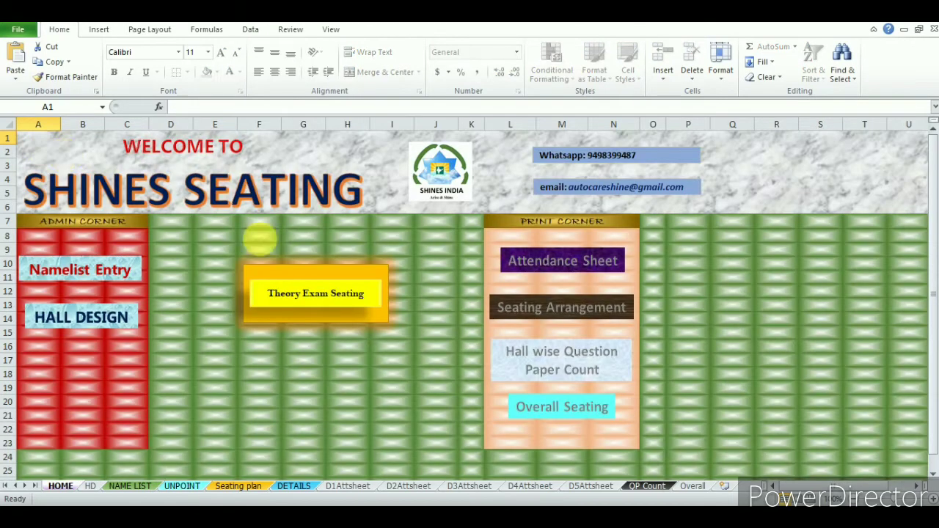
left_click(563, 266)
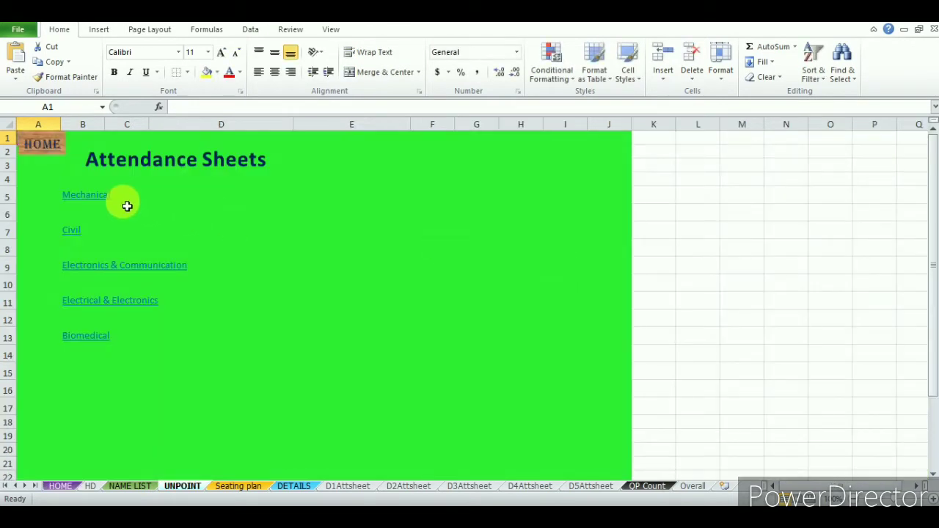
left_click(86, 195)
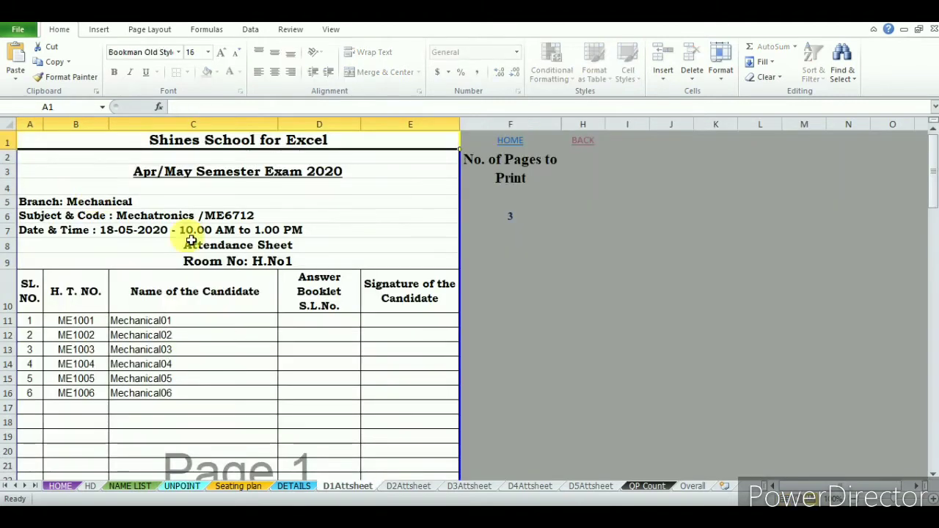
left_click(513, 218)
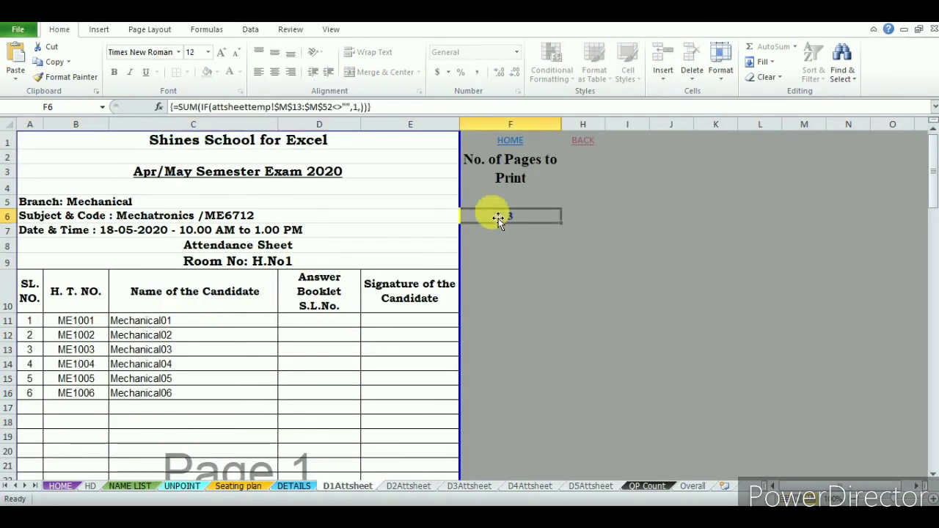
left_click(140, 144)
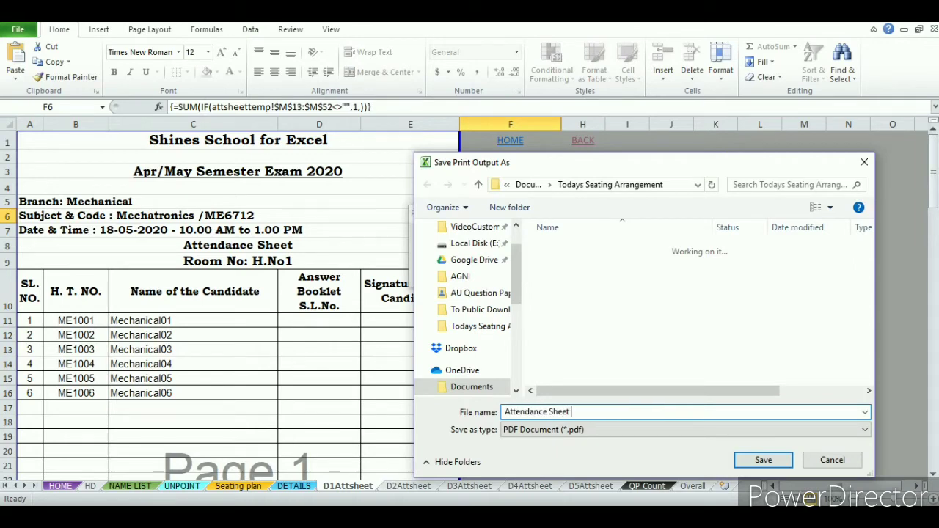
left_click(771, 462)
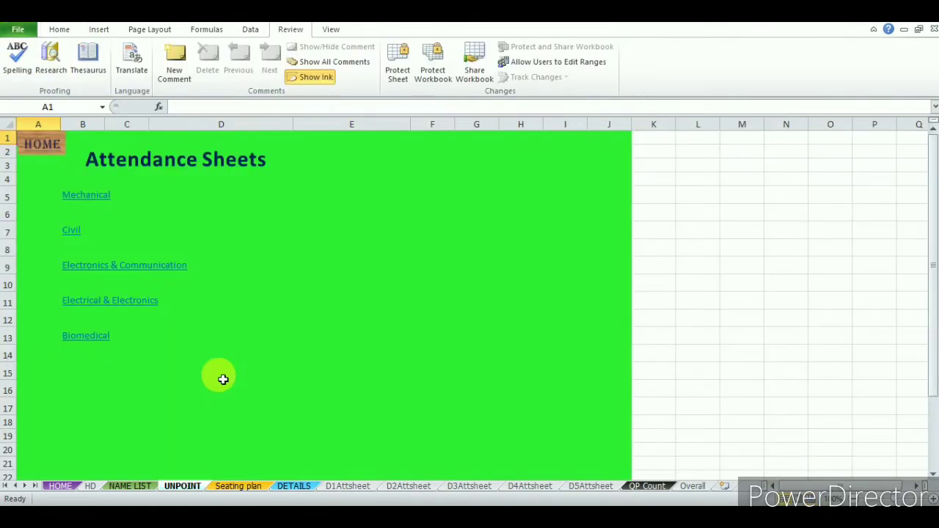
Step: Check the Civil attendance sheet, then go HOME and open the Seating Arrangement sheet
left_click(73, 232)
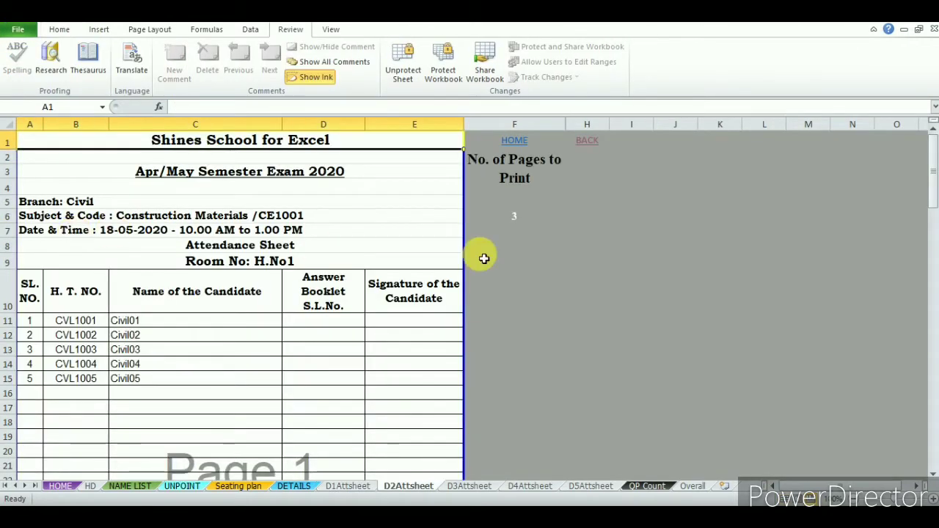
left_click(514, 216)
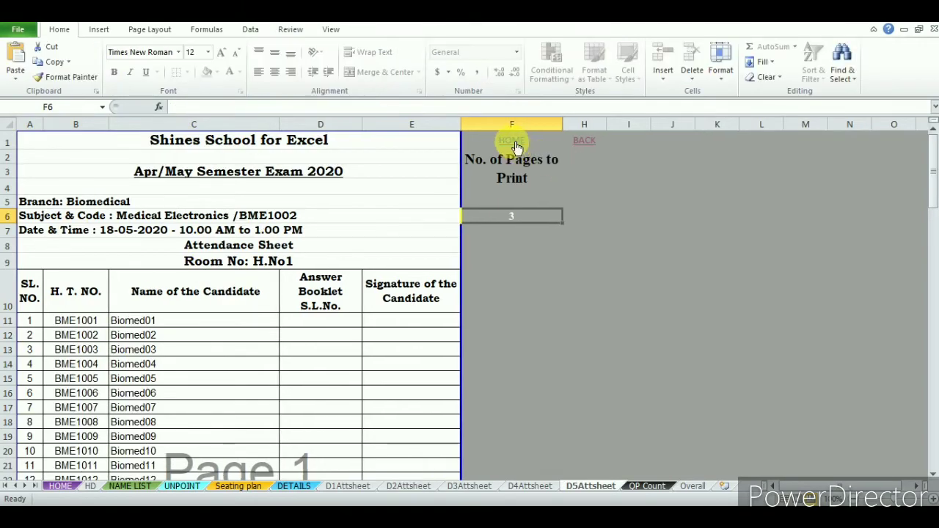
left_click(513, 141)
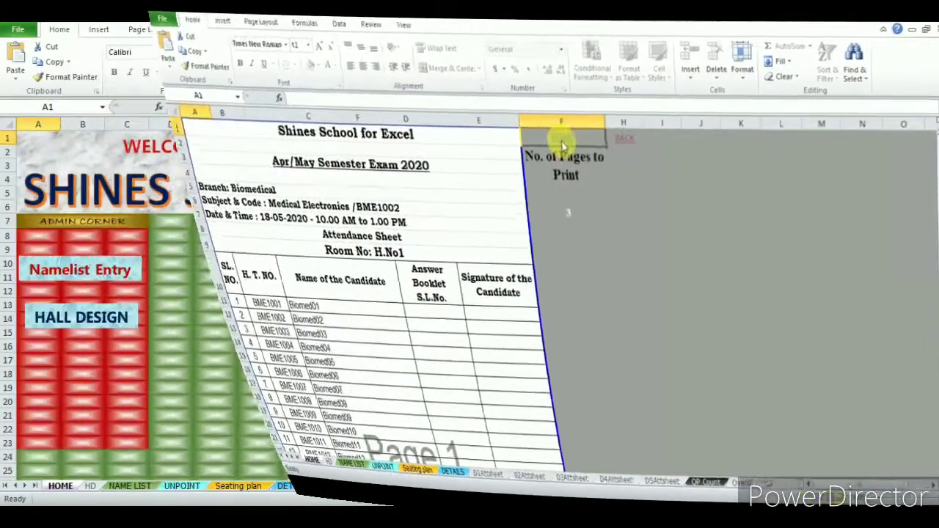
left_click(569, 307)
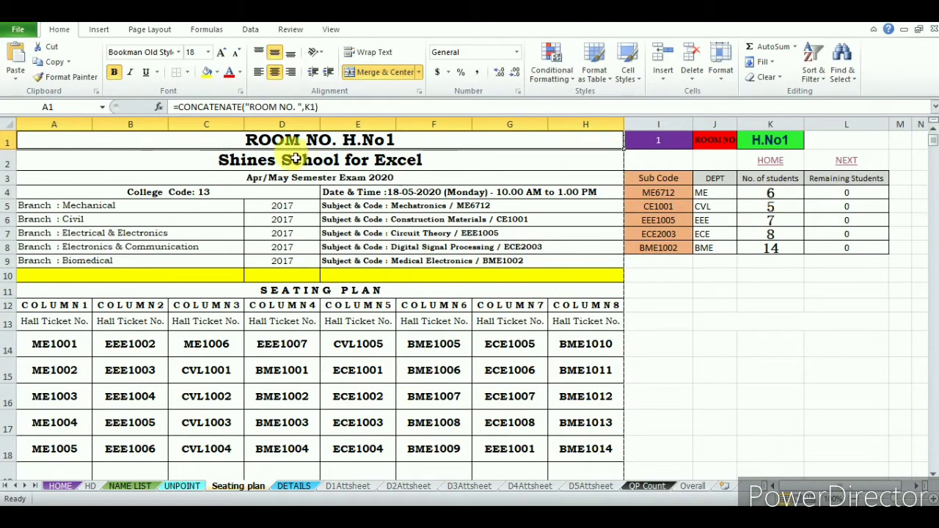
Step: Page through the H.No2 and H.No3 seating plans in print preview, then return HOME
key("ctrl+p")
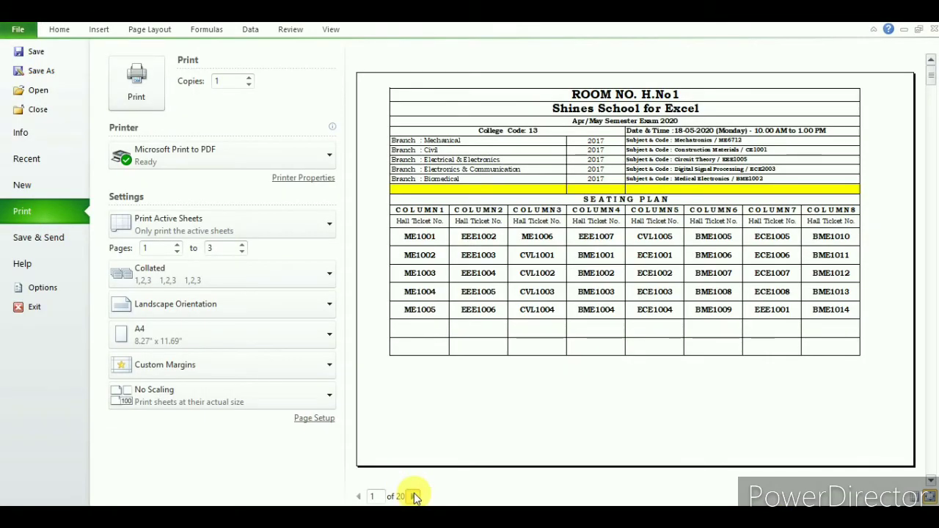
left_click(412, 496)
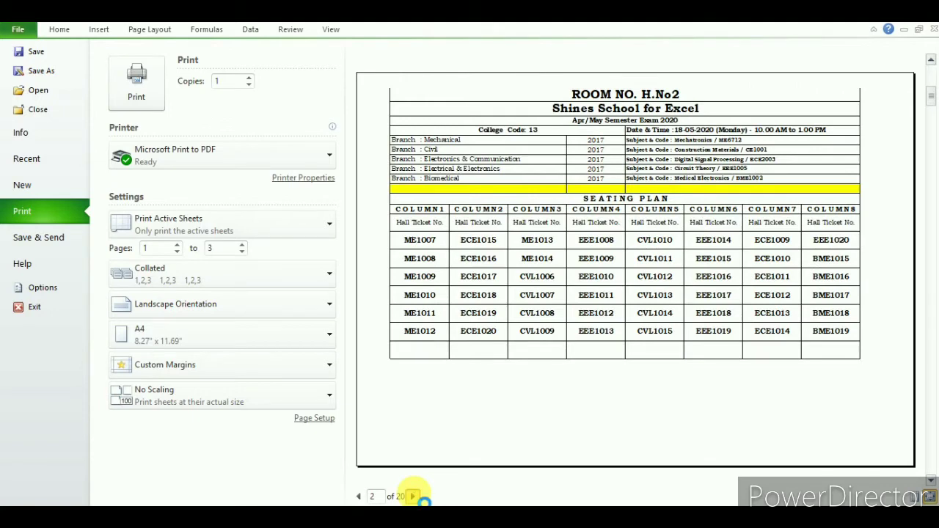
left_click(414, 497)
key("Escape")
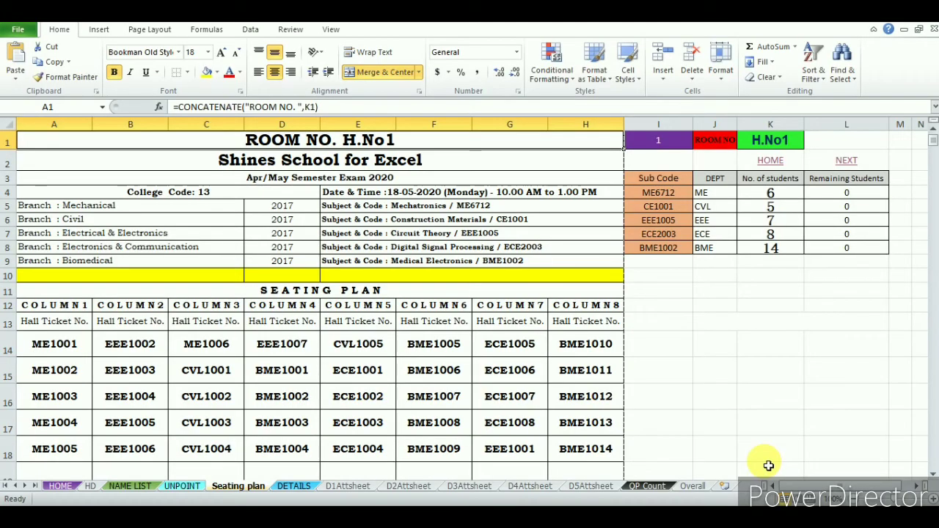
left_click(778, 162)
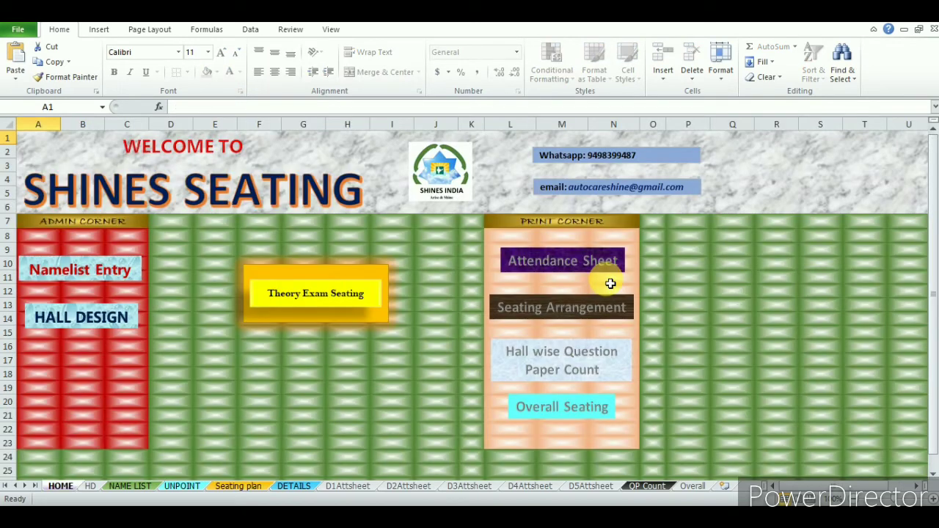
Step: Print the Hall wise Question Paper Count sheet to PDF 'Hall Wise QP Count', then open Overall Seating
left_click(560, 359)
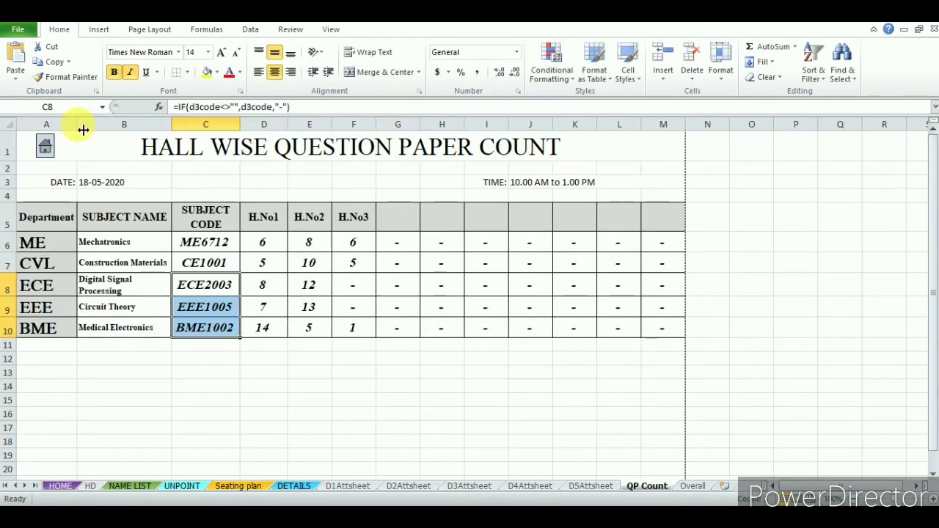
left_click(18, 31)
left_click(36, 205)
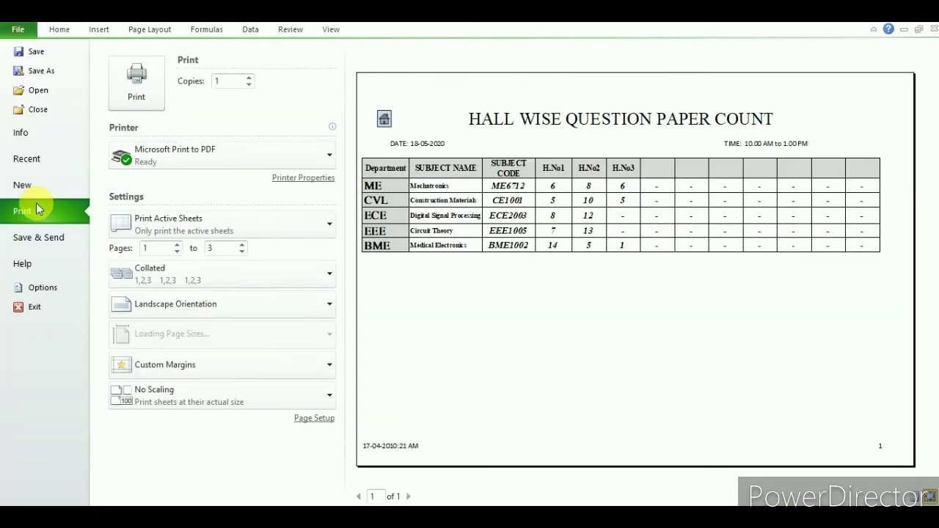
left_click(136, 80)
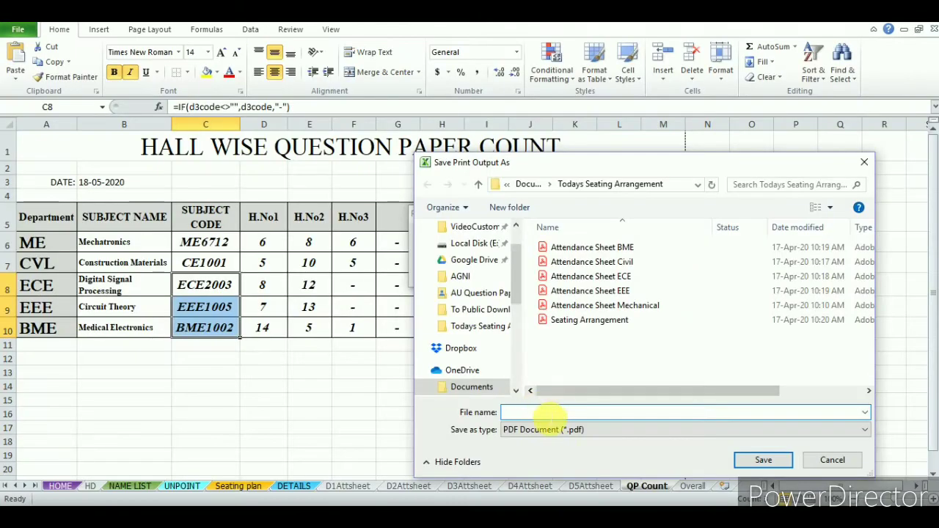
left_click(749, 463)
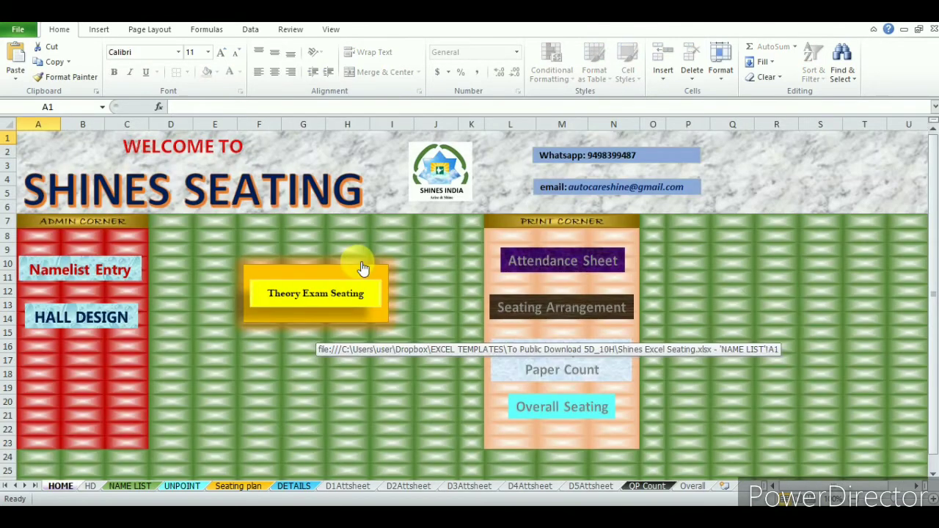
left_click(556, 407)
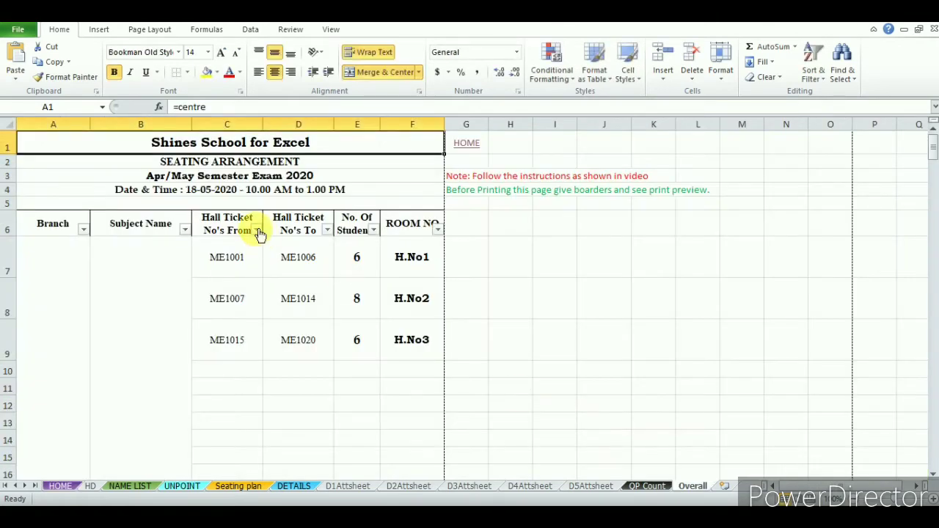
Step: Filter the Hall Ticket No's From column to exclude (Blanks)
left_click(258, 231)
left_click_drag(252, 375, 252, 408)
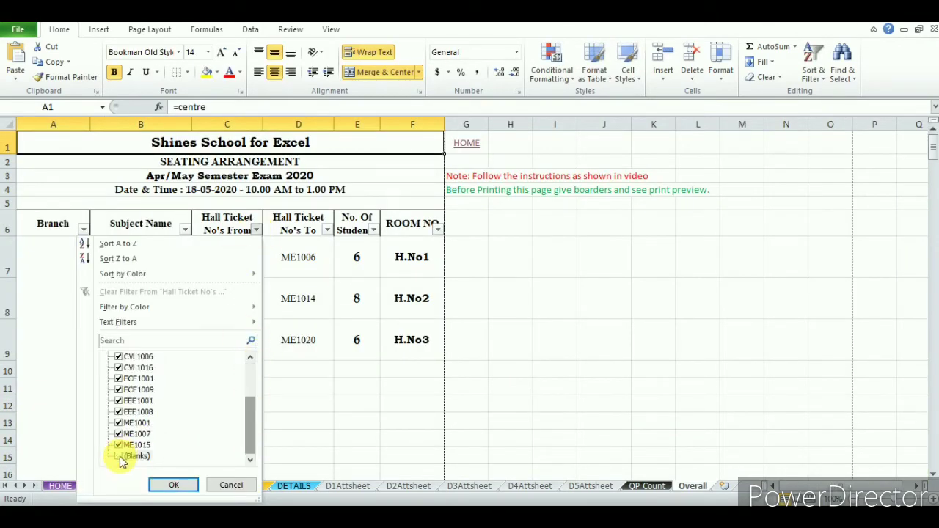
left_click(173, 484)
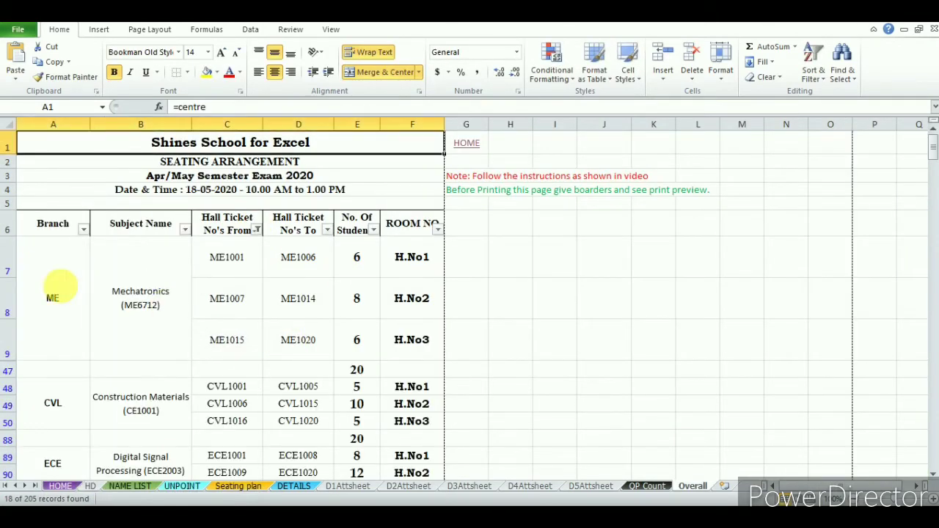
Step: Apply All Borders to the table range A7:F211, including the ROOM NO column
left_click_drag(65, 292, 340, 501)
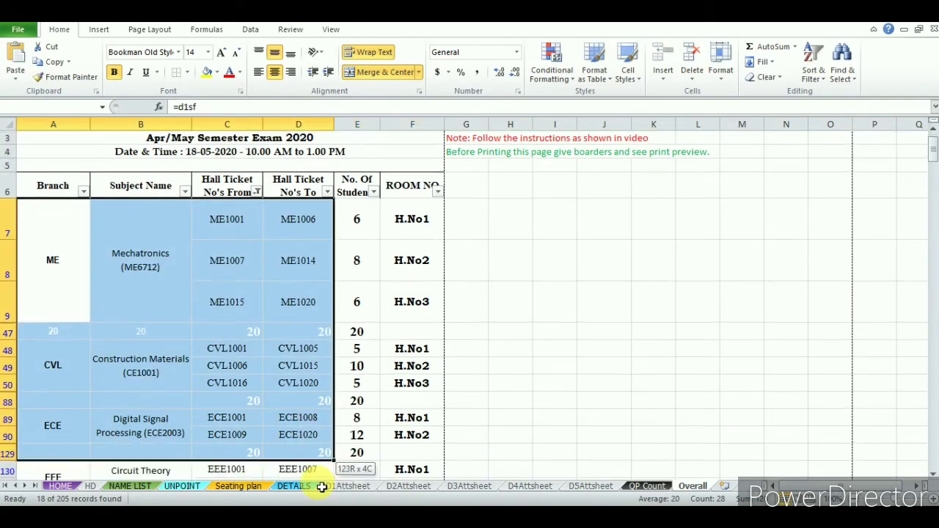
left_click_drag(340, 501, 415, 422)
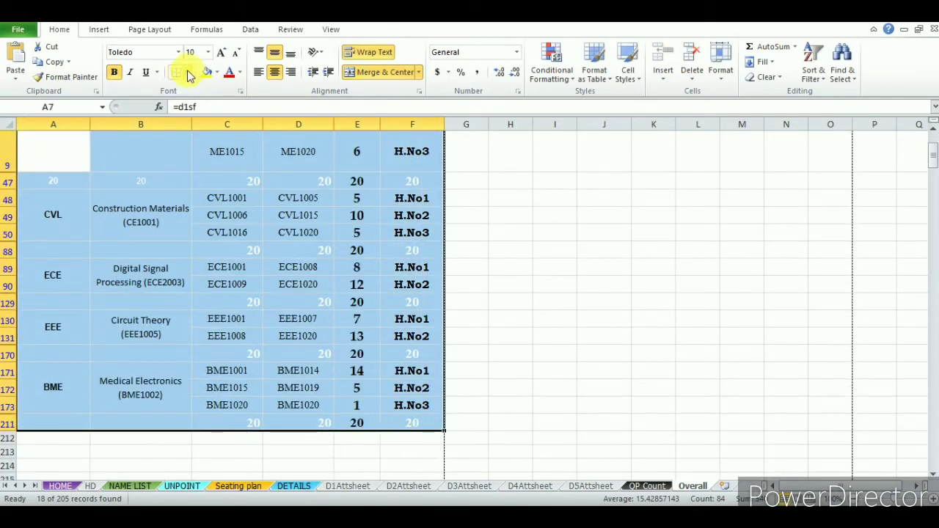
left_click(188, 71)
left_click(211, 182)
left_click(360, 334)
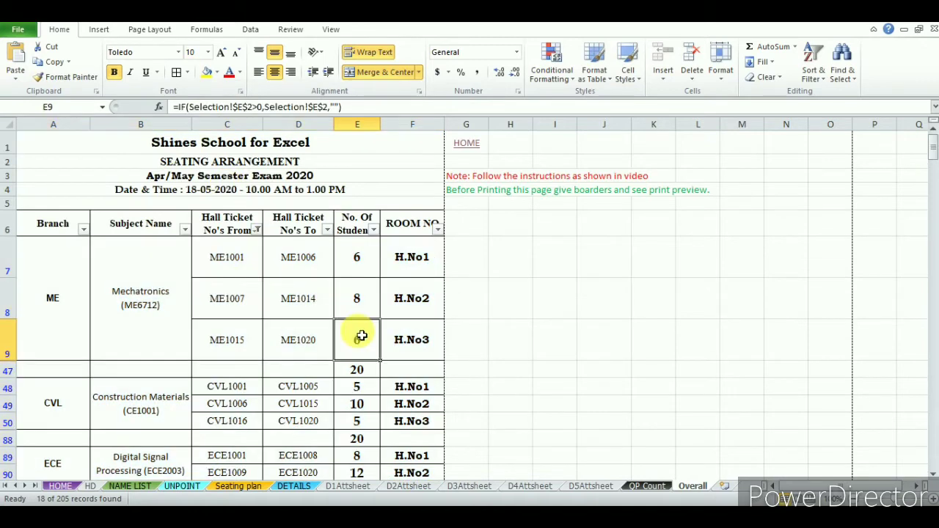
key("ctrl+p")
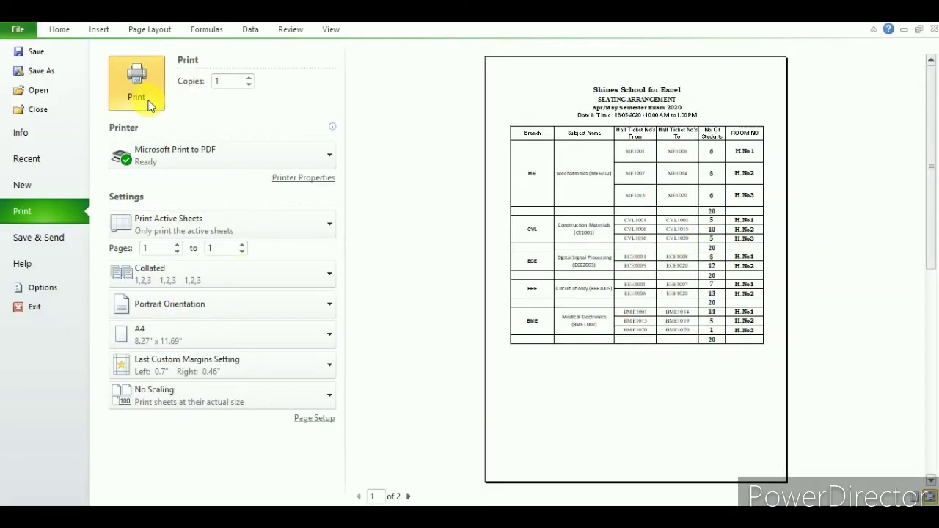
Step: Save the Overall sheet as PDF 'Overall Seating Arrangement', return HOME, and view H.No2's plan page
left_click(139, 84)
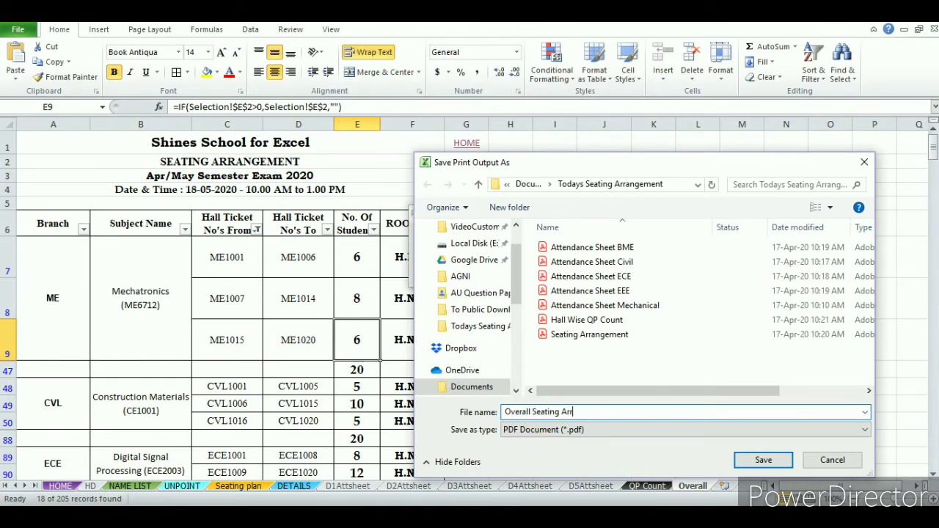
left_click(764, 460)
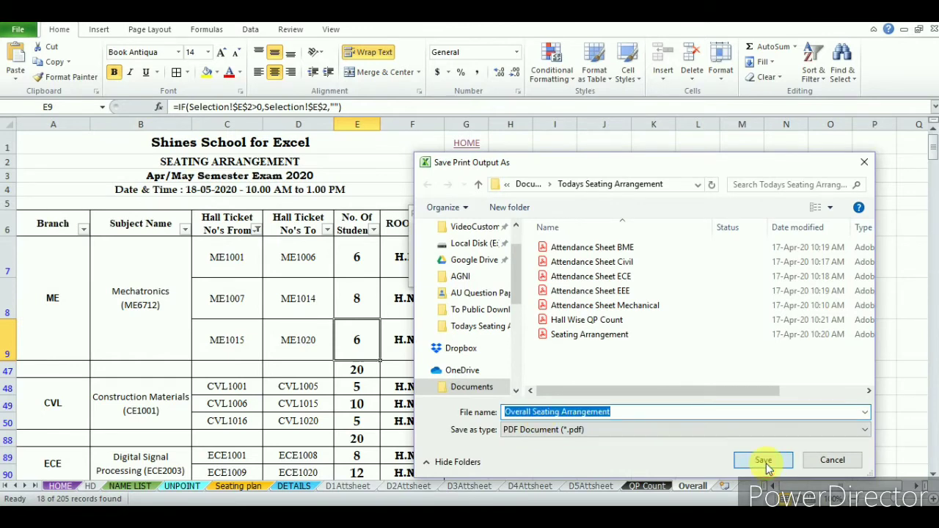
left_click(470, 150)
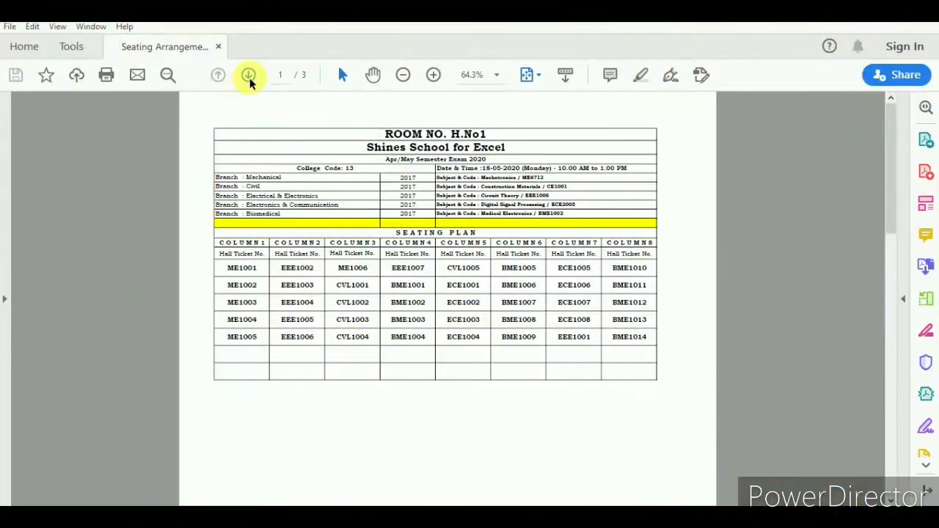
left_click(248, 75)
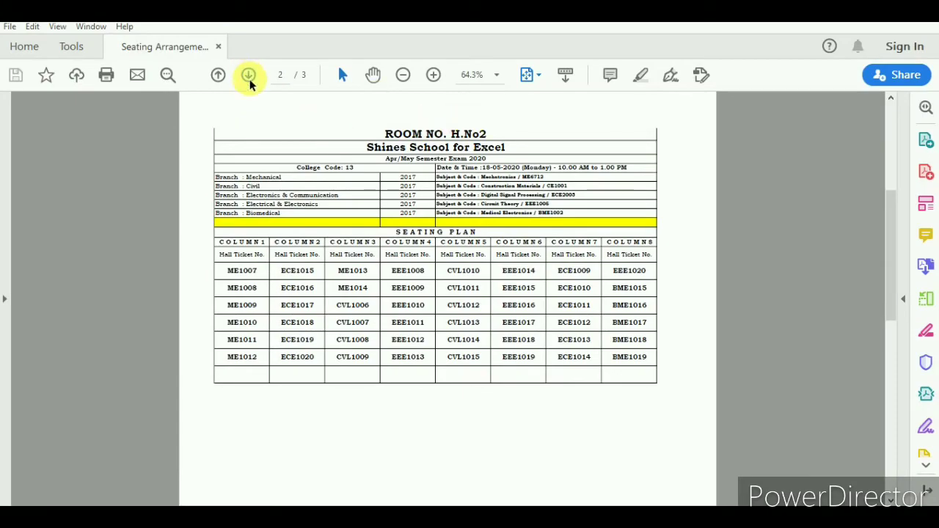
Step: Go to page 3 to view the H.No3 seating plan
left_click(248, 75)
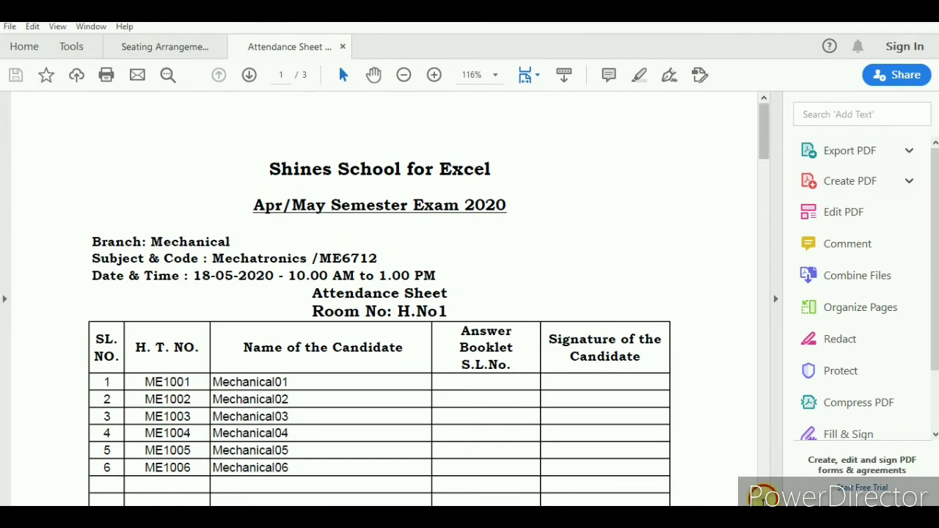
Step: Scroll through the Mechanical and ECE attendance sheet PDFs page by page
scroll(381, 294, "down", 3)
scroll(382, 293, "down", 7)
scroll(381, 294, "down", 7)
scroll(382, 293, "down", 3)
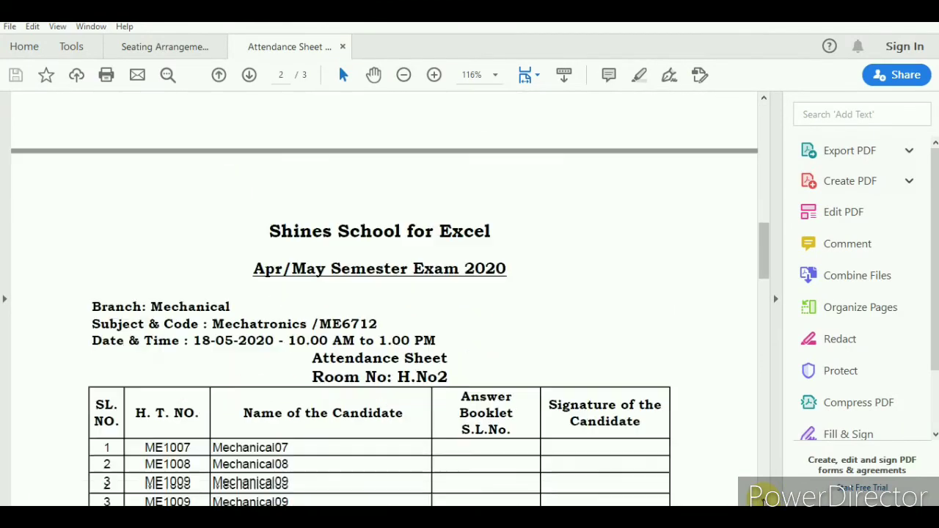
scroll(381, 293, "down", 1)
scroll(382, 293, "down", 7)
scroll(382, 293, "down", 3)
scroll(381, 294, "down", 5)
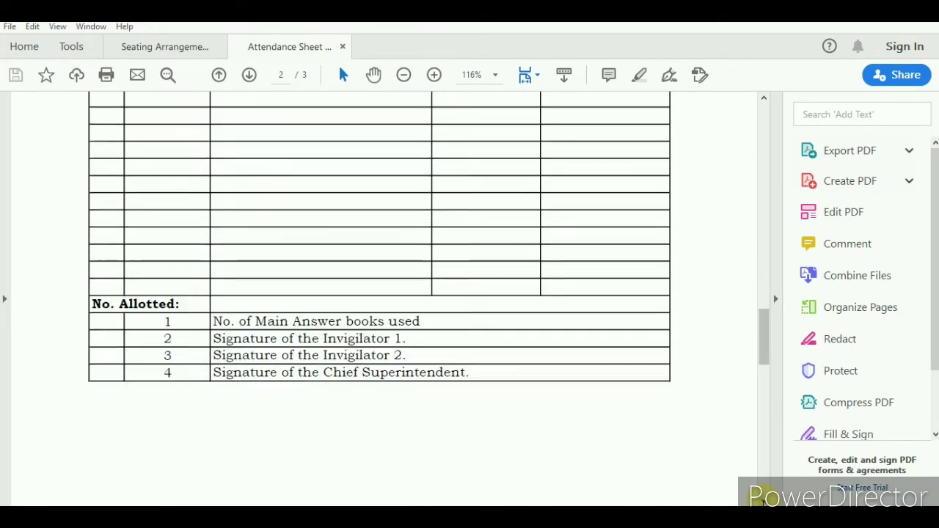
scroll(382, 293, "down", 5)
scroll(382, 293, "down", 2)
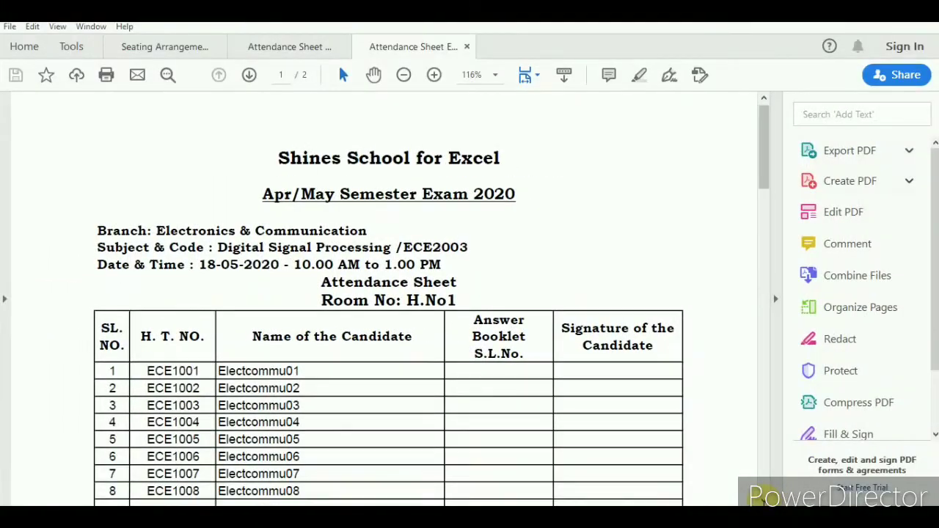
scroll(381, 293, "down", 2)
scroll(382, 294, "down", 4)
scroll(382, 293, "down", 12)
scroll(381, 294, "down", 2)
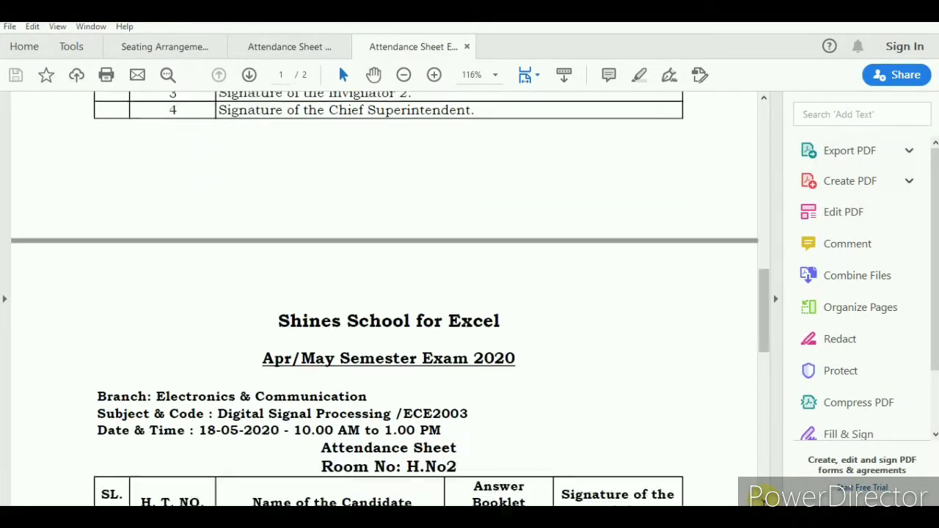
scroll(381, 293, "down", 10)
scroll(382, 293, "down", 5)
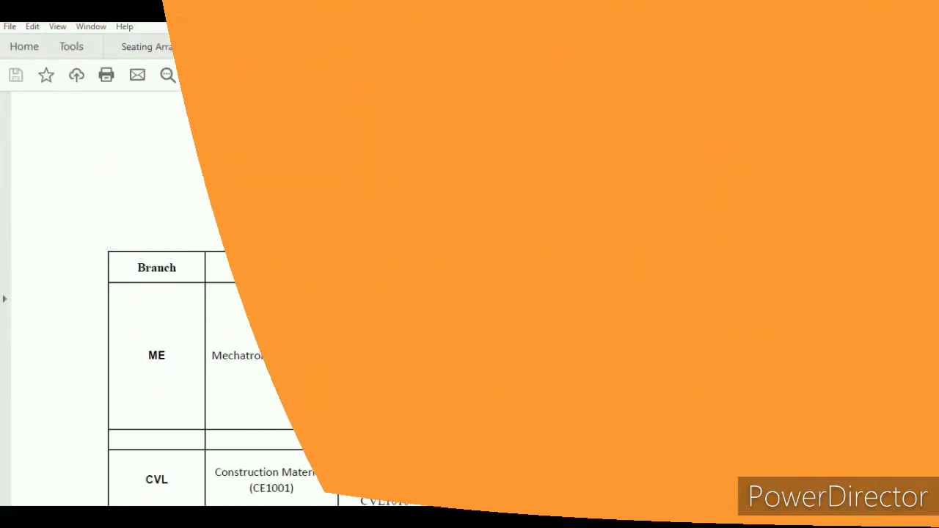
Step: Scroll the Overall Seating Arrangement PDF to BME's 20 students split 14, 5 and 1
scroll(763, 492, "down", 3)
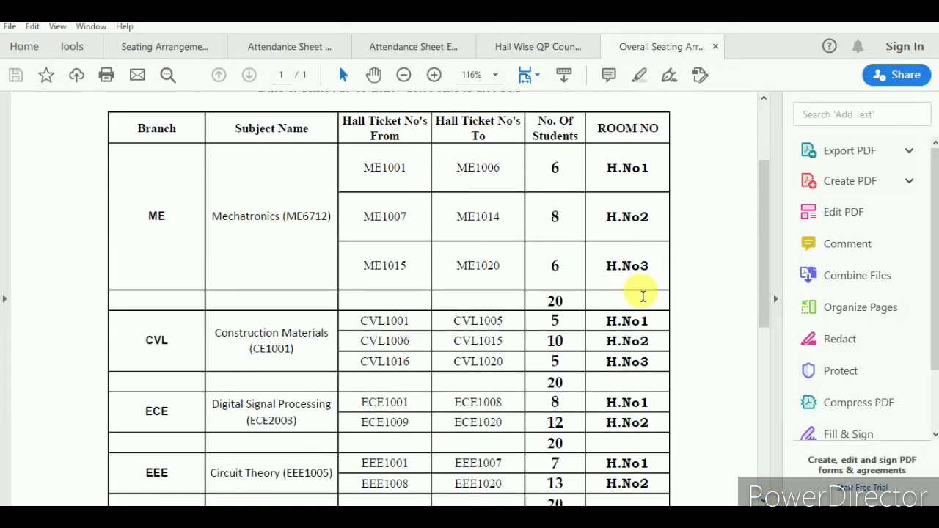
scroll(389, 293, "down", 4)
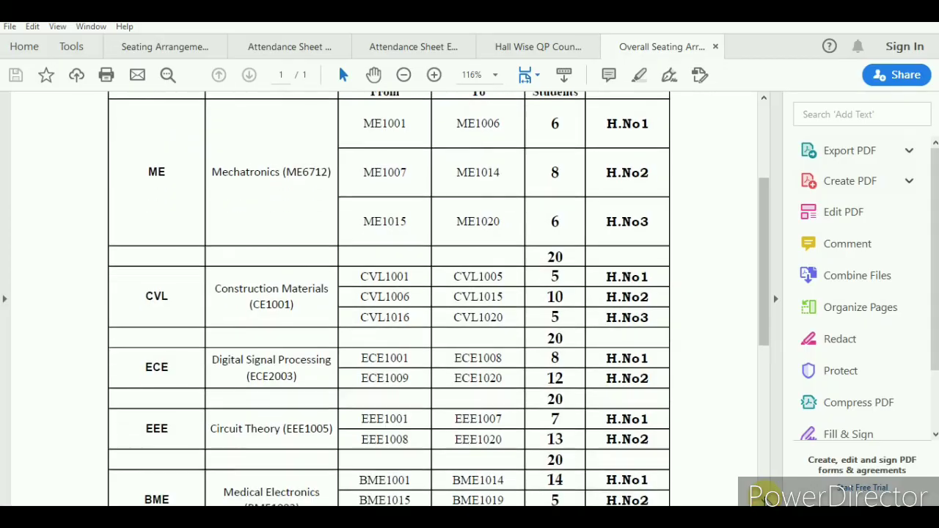
scroll(517, 496, "down", 1)
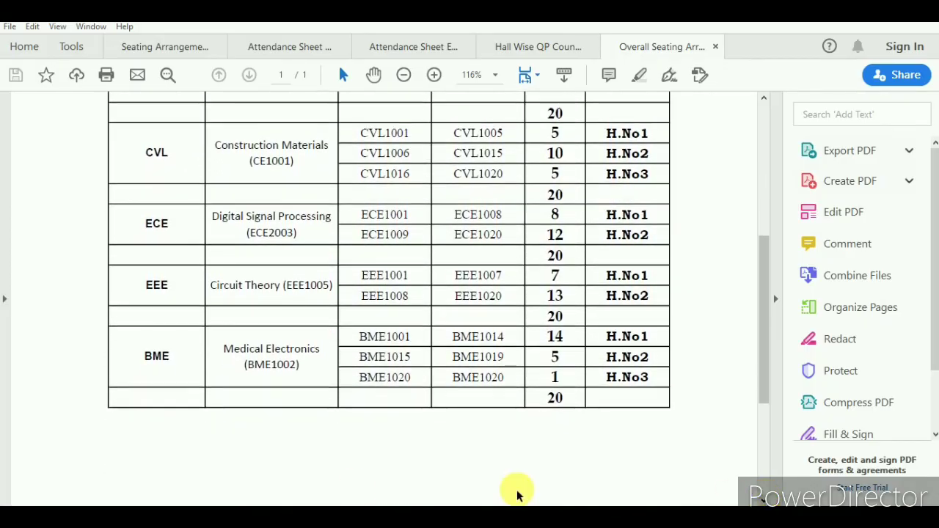